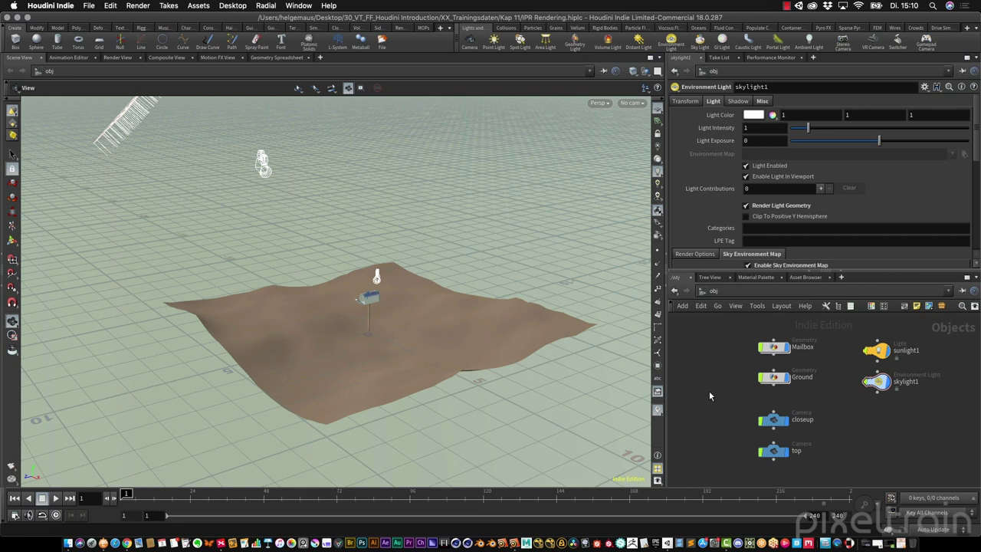
- Look at the mailbox scene from closer up and briefly check the Render View before returning to the scene
scroll(470, 291, up, 5)
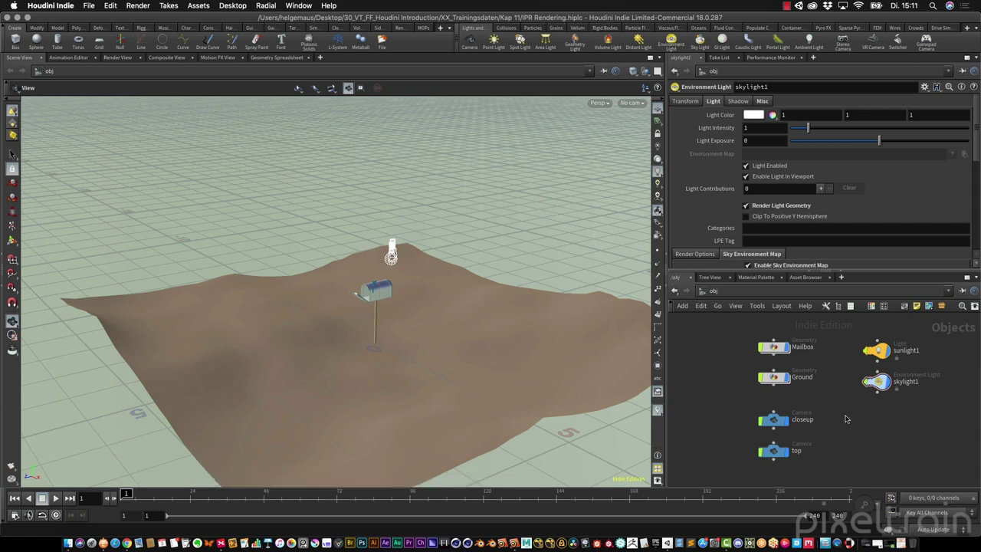
mouse_move(424, 315)
mouse_down()
mouse_move(460, 306)
mouse_move(414, 330)
mouse_move(437, 317)
mouse_move(438, 326)
mouse_move(411, 300)
mouse_up()
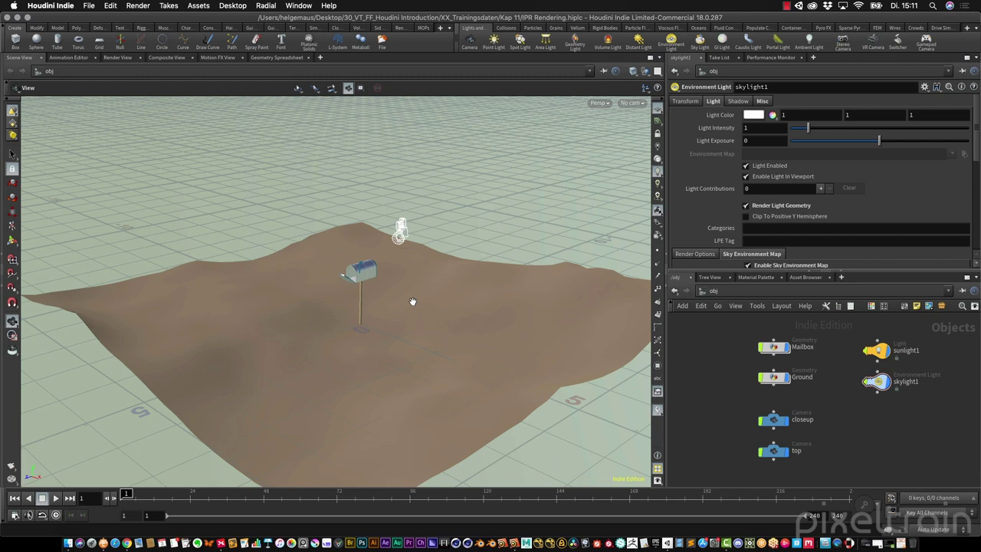
click(118, 58)
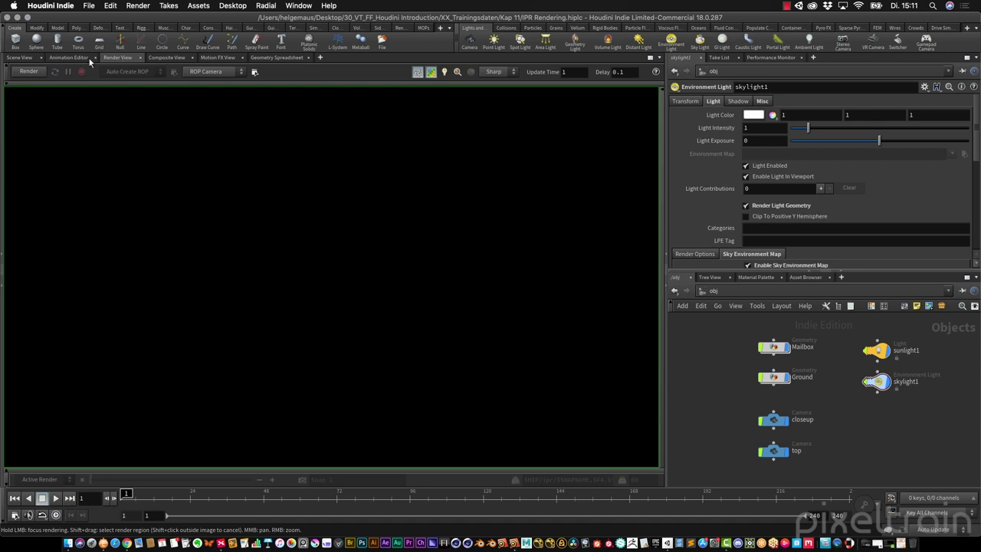
click(24, 59)
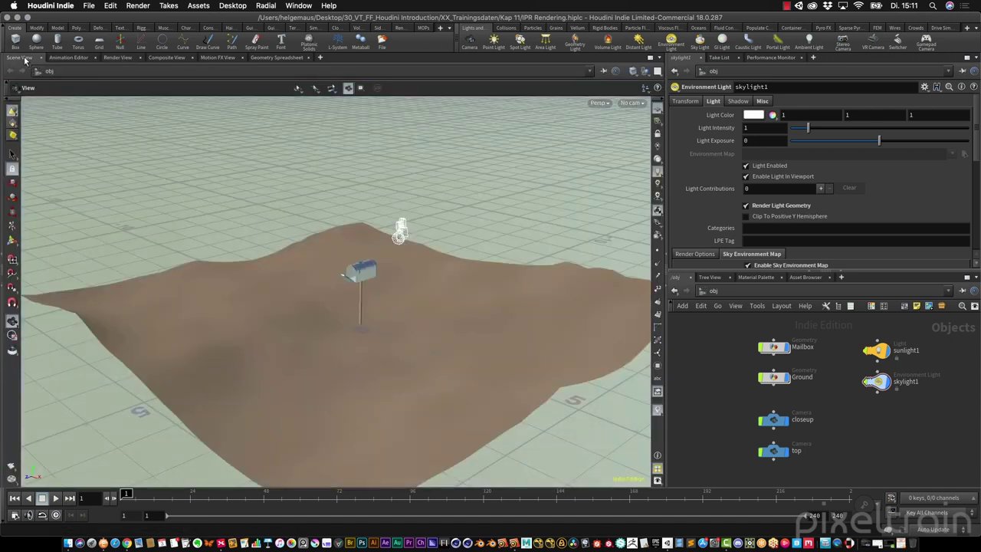
- Open a new floating panel, change its pane type to Render View and widen it
click(298, 6)
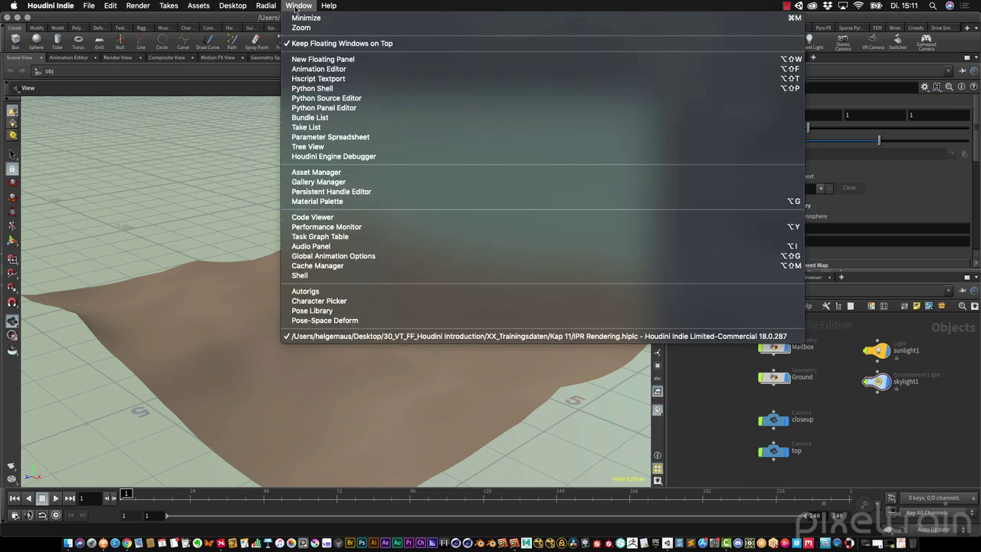
click(318, 59)
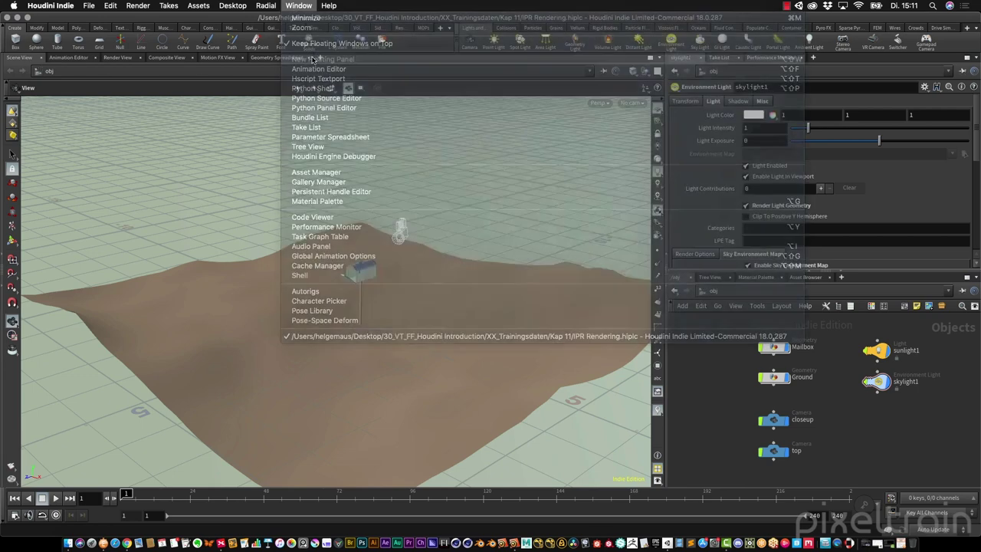
drag(168, 17, 564, 121)
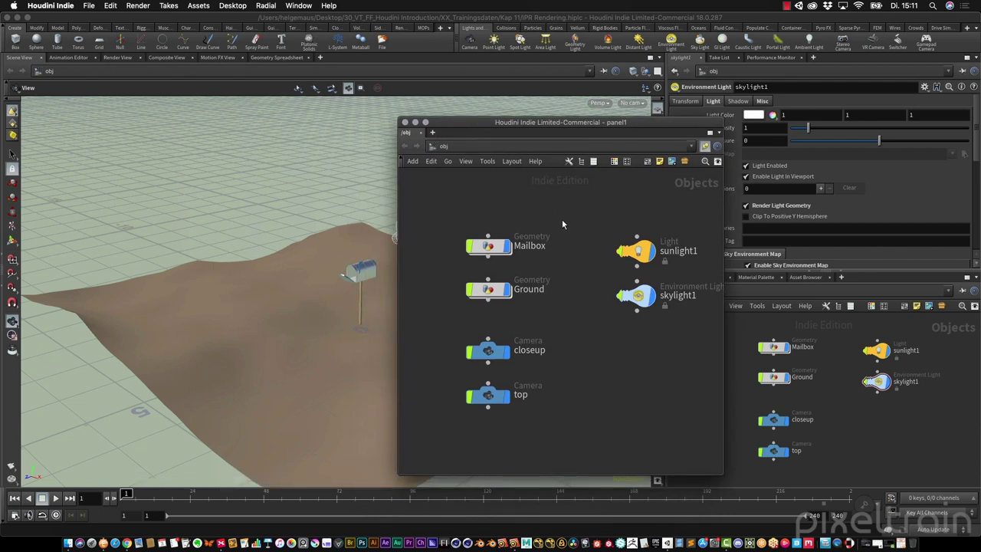
click(408, 135)
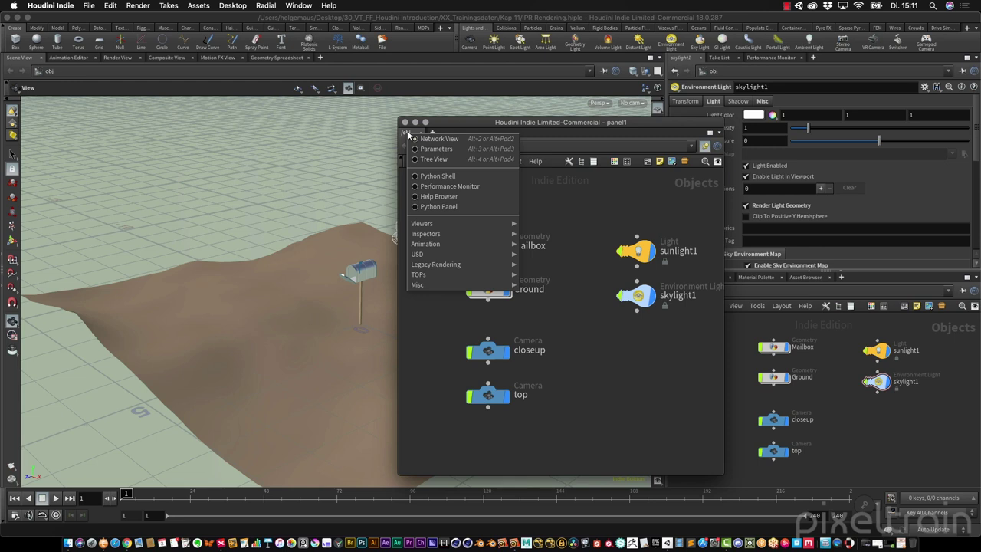
mouse_move(418, 224)
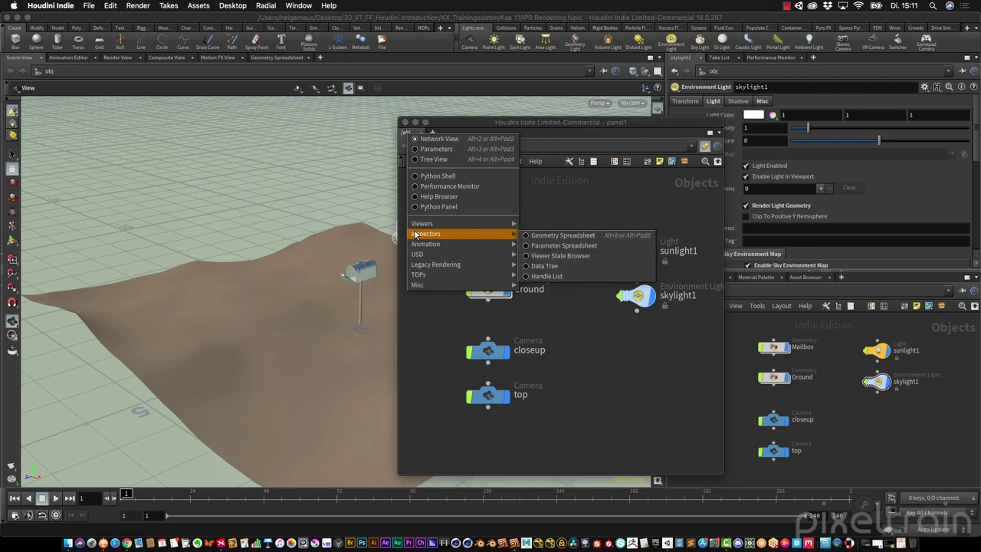
mouse_move(419, 276)
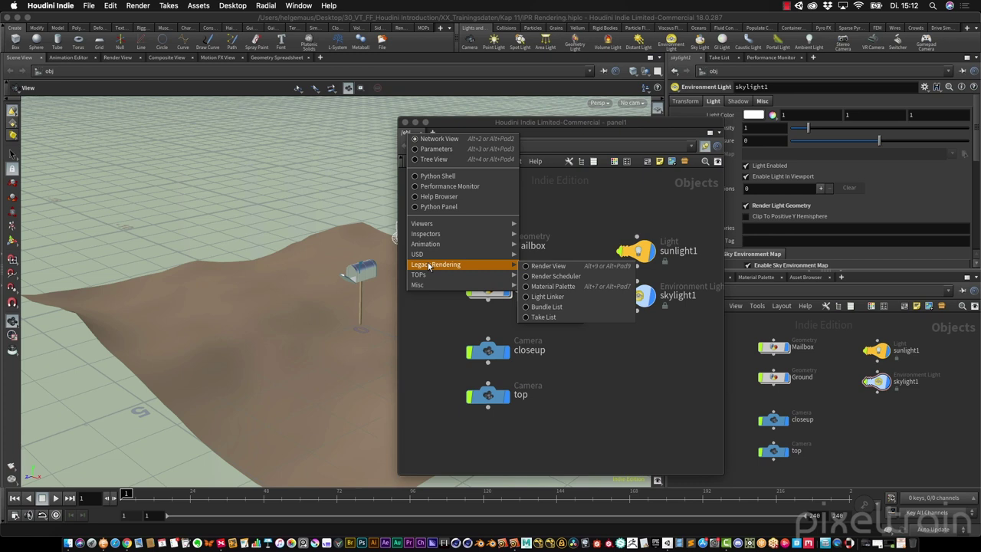
click(608, 268)
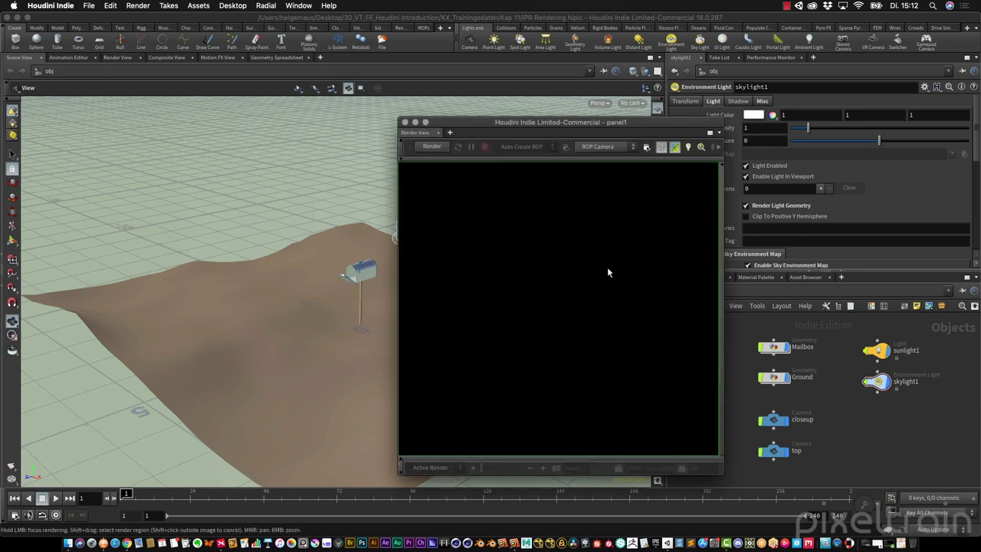
drag(722, 473, 842, 430)
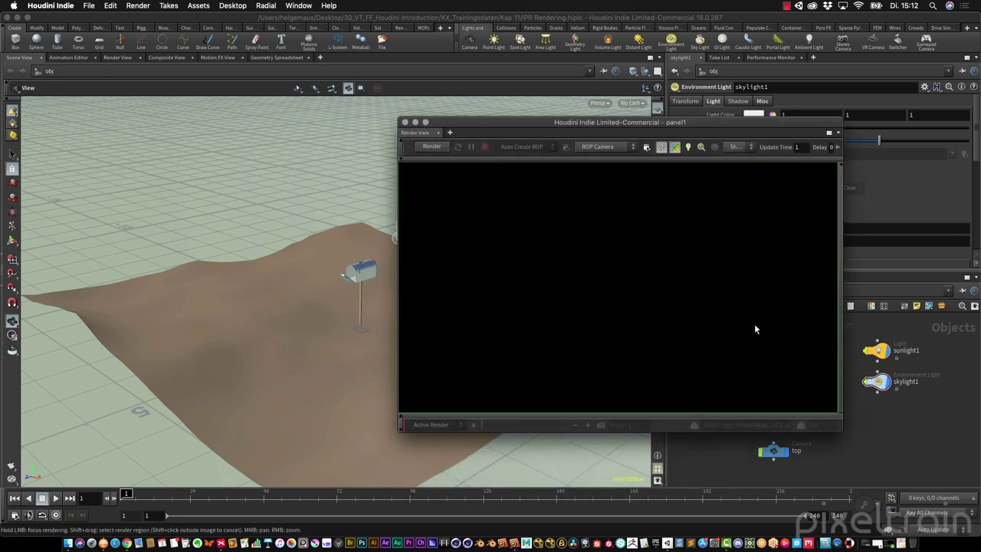
- Show the Render View in the main window and close the floating panel
click(117, 58)
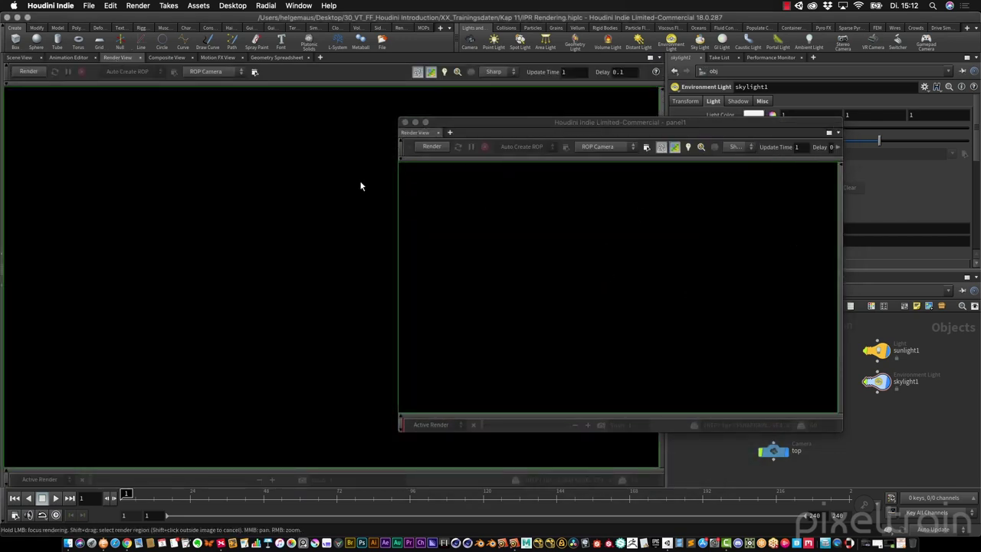
drag(552, 116, 476, 126)
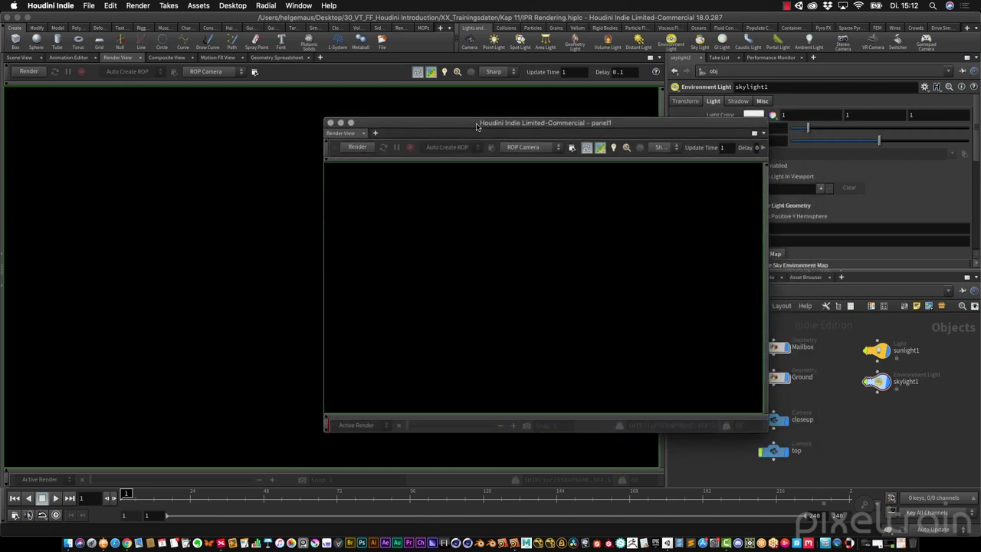
click(331, 122)
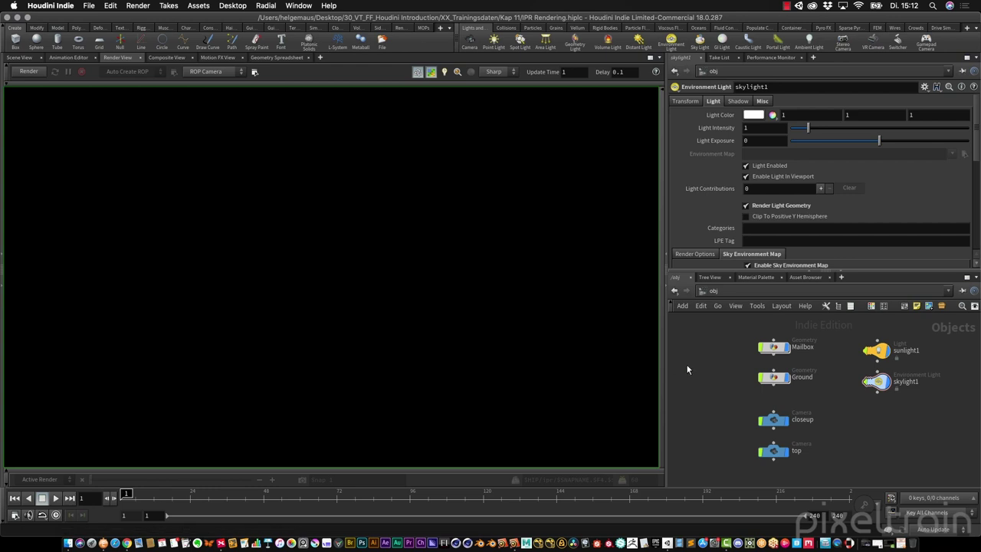
- Switch the network editor to the out network and look over the available render operators
click(714, 291)
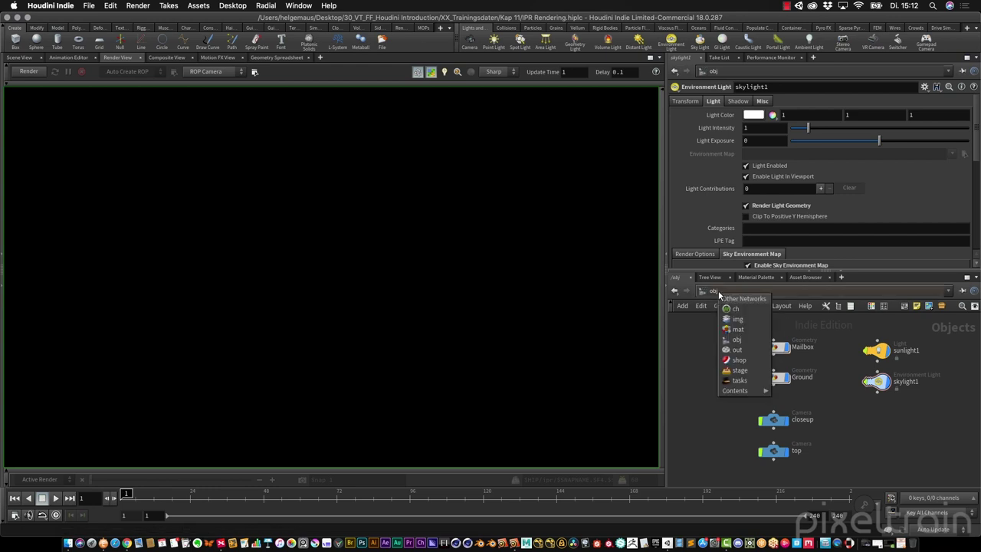
click(750, 351)
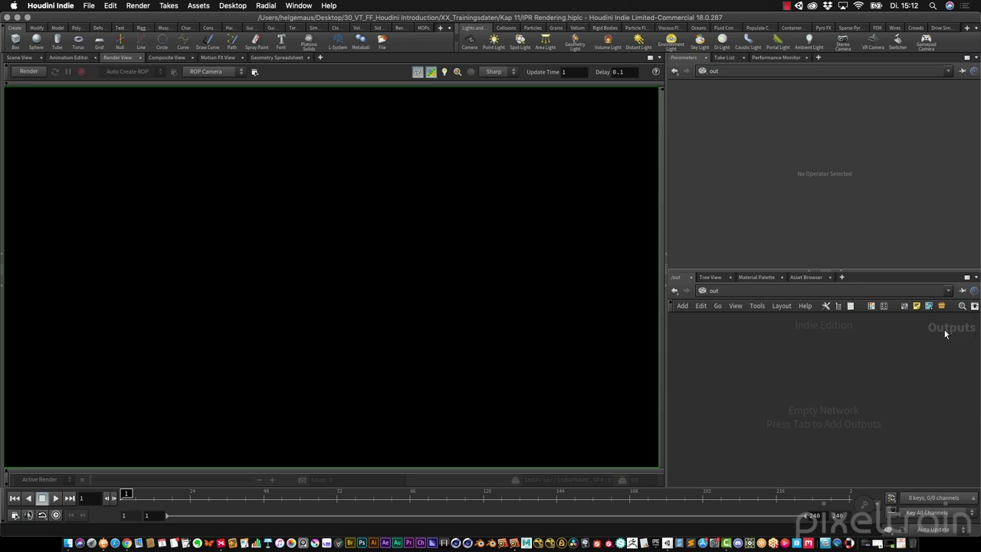
key(Tab)
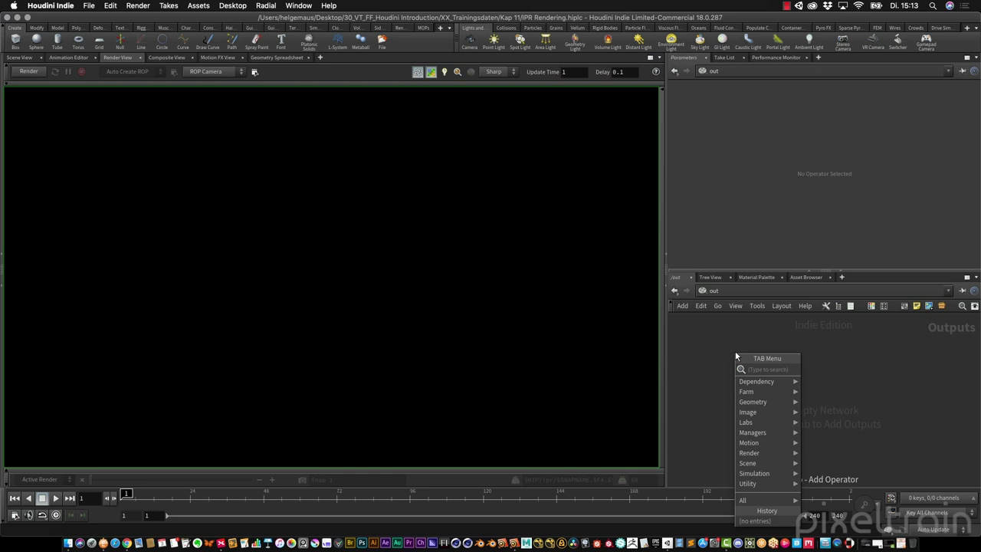
mouse_move(757, 453)
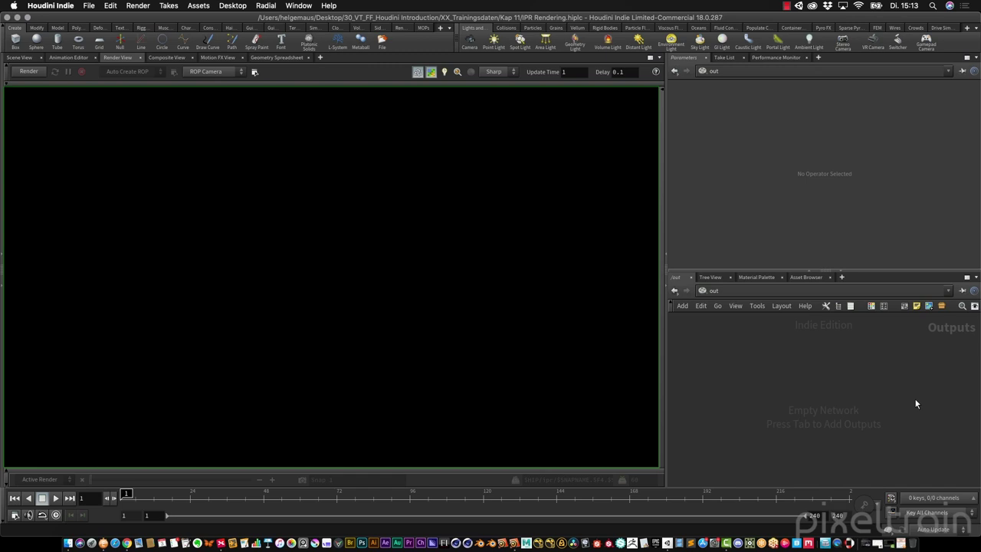
- Start the IPR render with Auto Create ROP, reposition the mantra_ipr node in the network and display its parameters
click(28, 71)
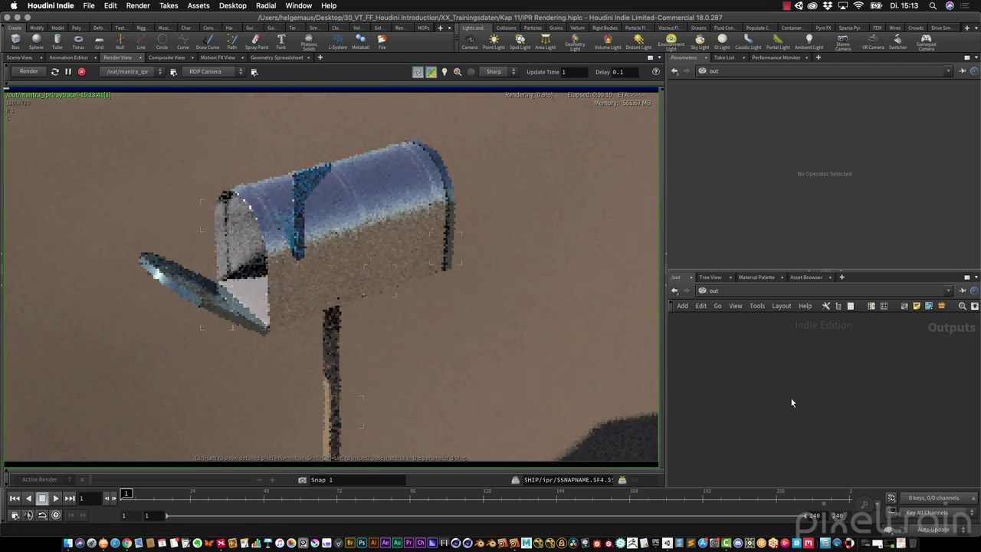
key(h)
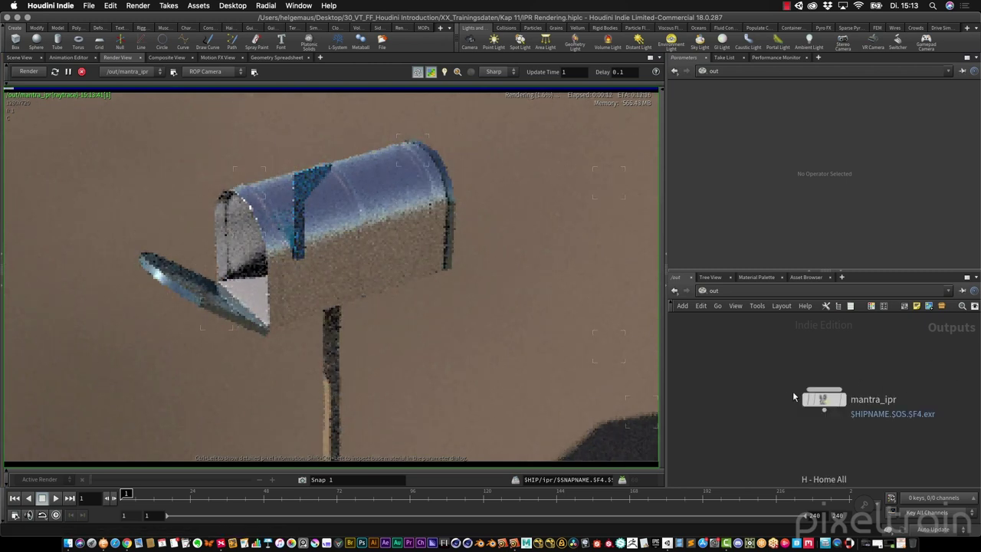
drag(828, 404, 766, 367)
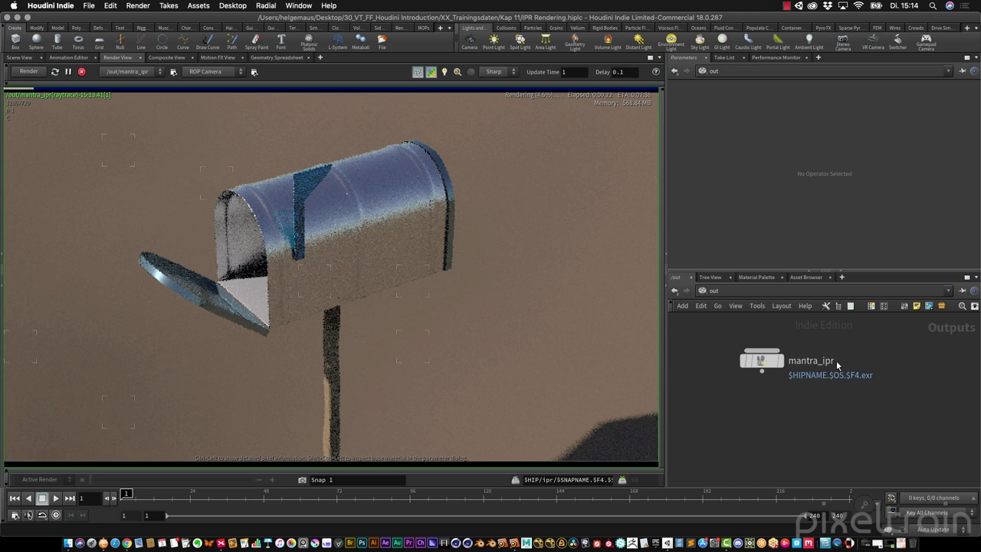
click(772, 363)
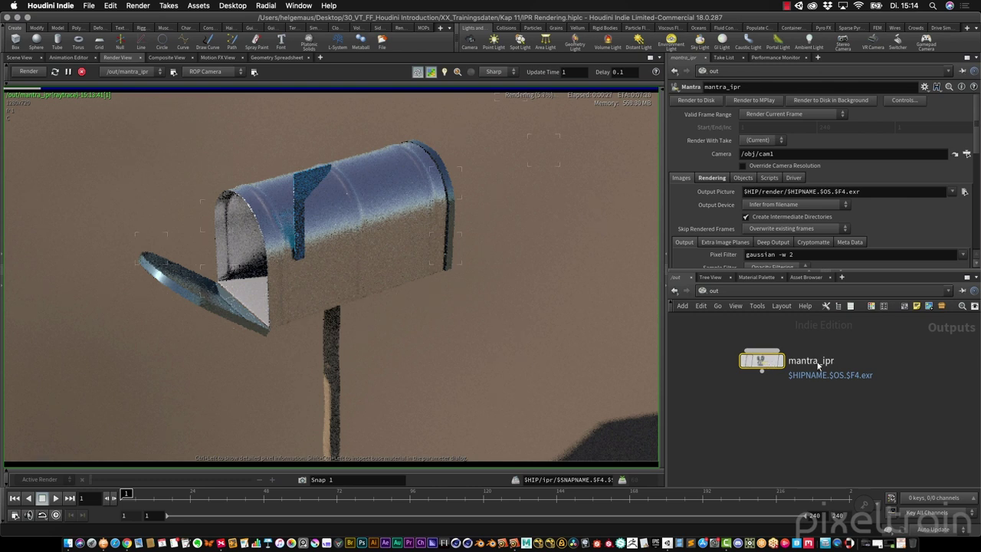
mouse_move(787, 358)
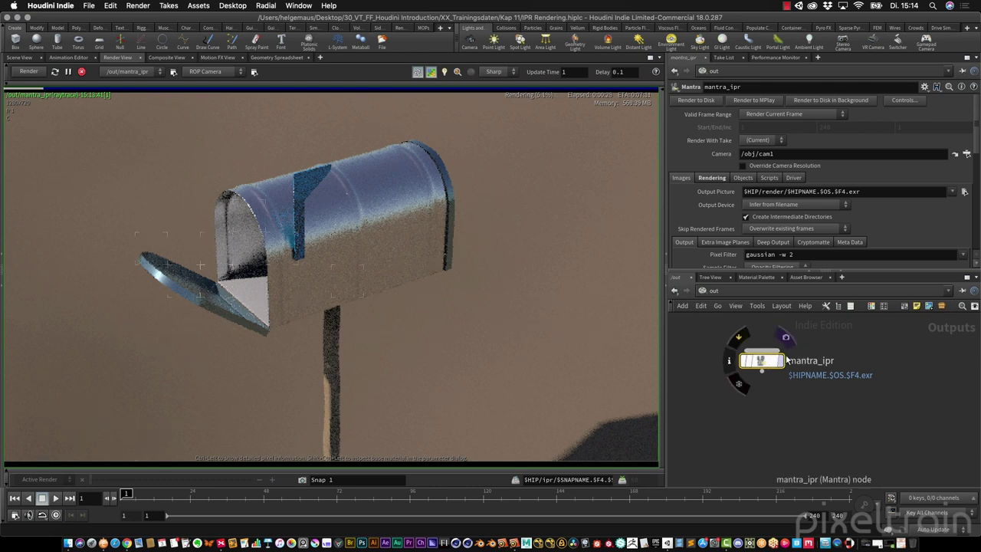
- Return the network editor to the obj level, inspect the mailbox render and stop rendering
click(824, 291)
click(847, 344)
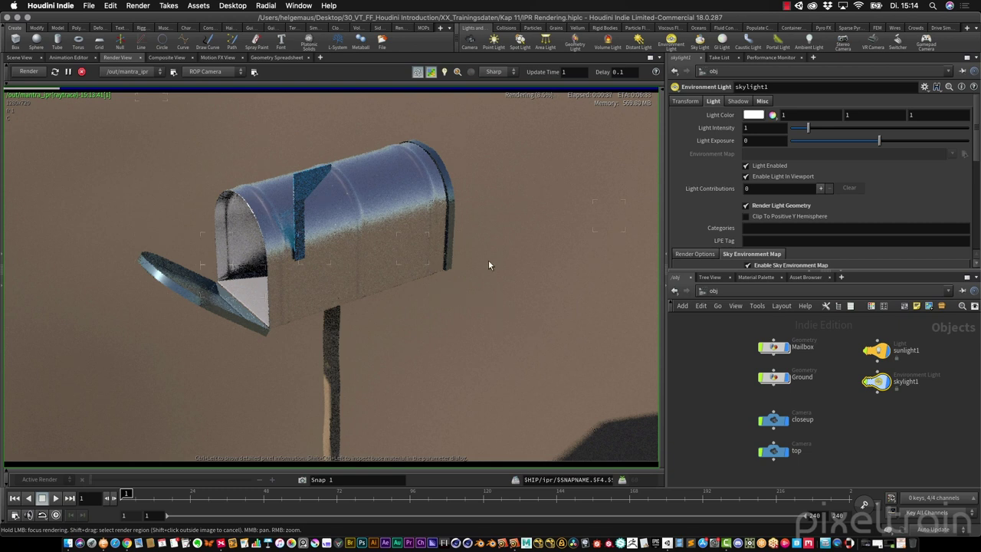
scroll(489, 259, down, 3)
middle_drag(491, 303, 421, 282)
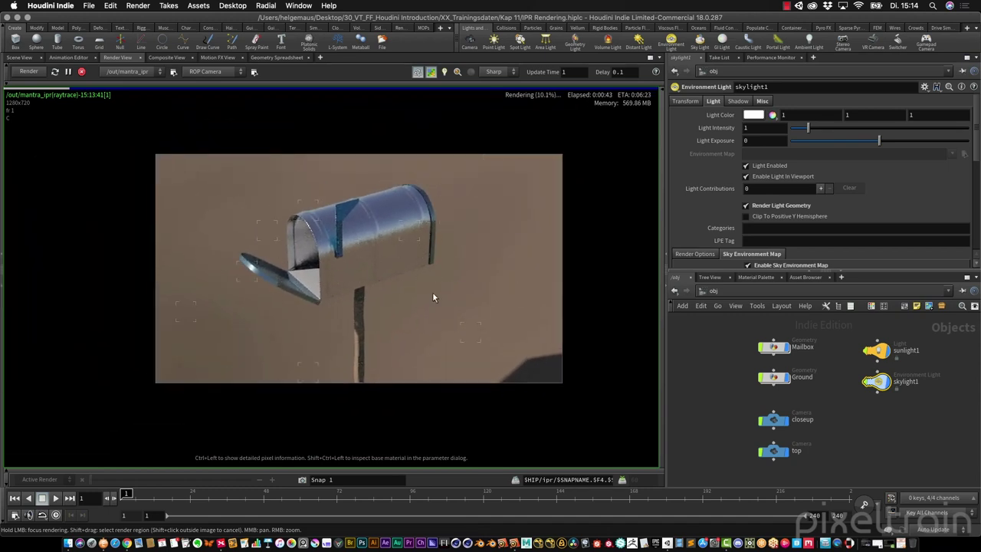
scroll(433, 297, up, 2)
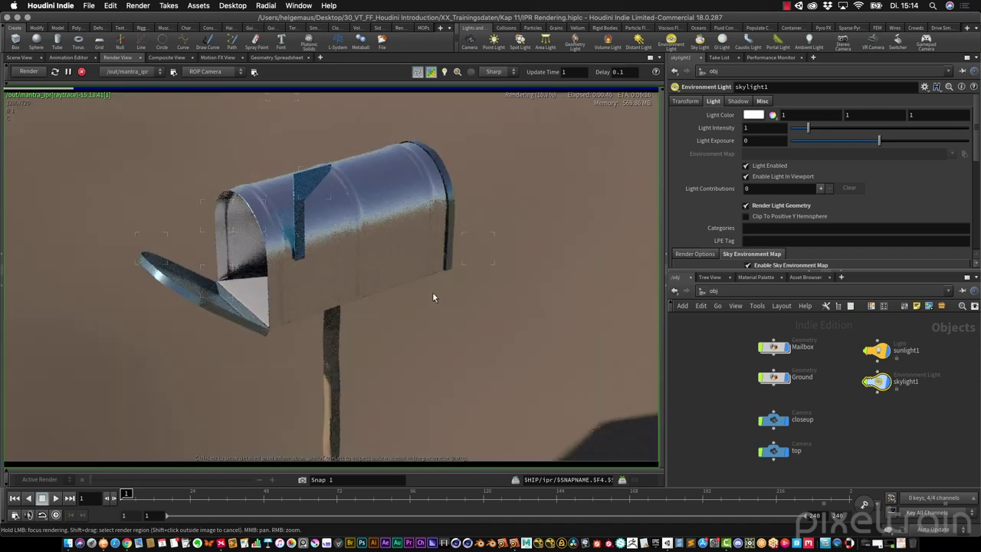
scroll(433, 298, down, 2)
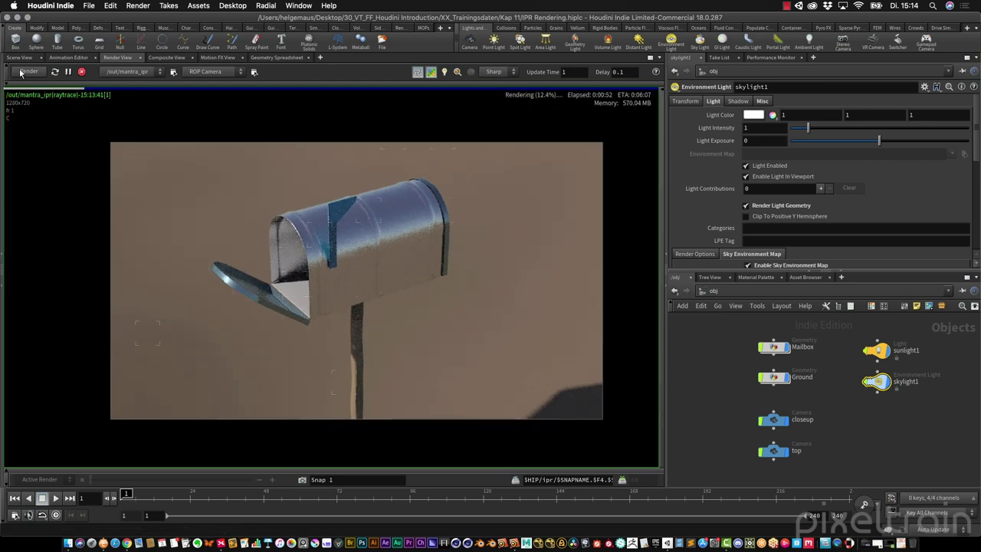
click(82, 73)
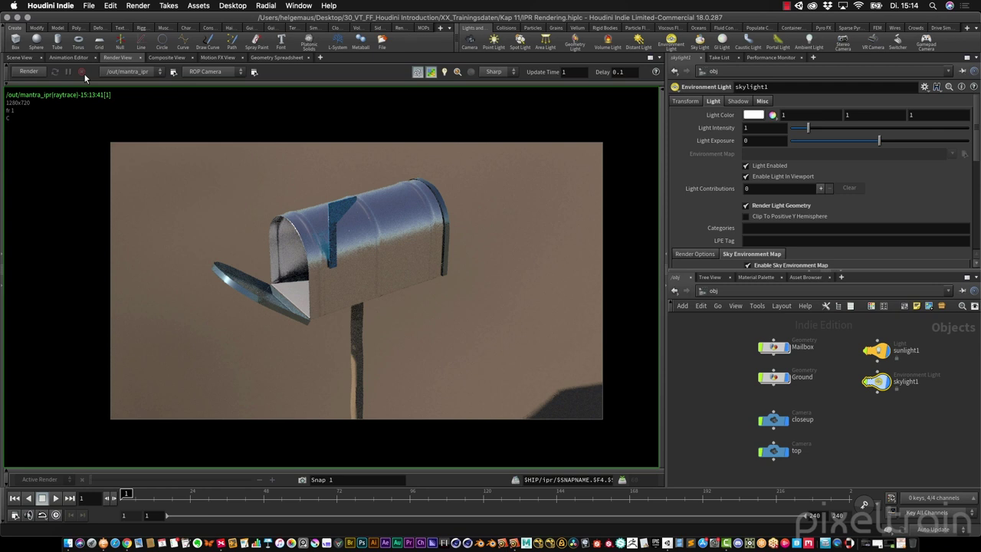
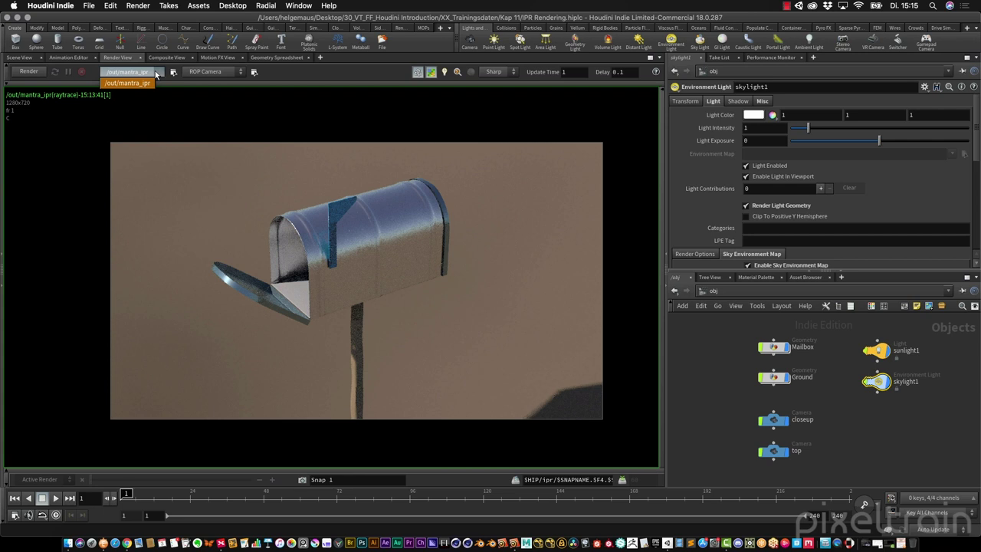
- Check the render node choices and the scene, and display the mantra_ipr node in the out network
click(156, 73)
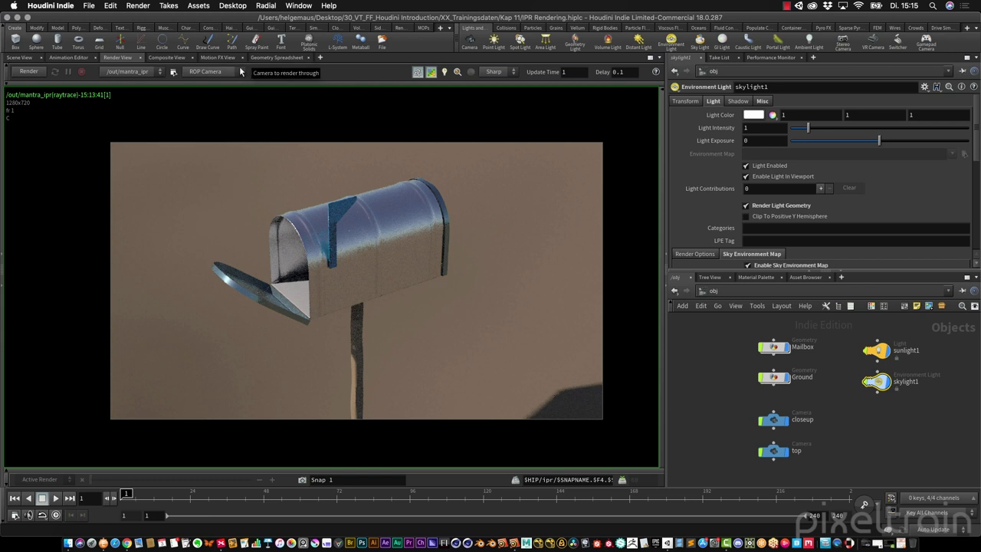
click(25, 58)
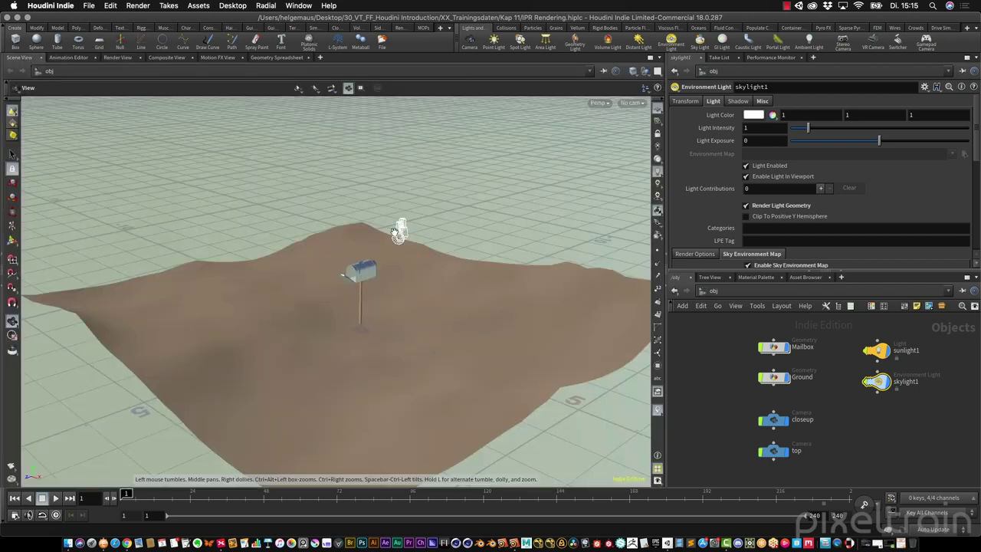
click(122, 58)
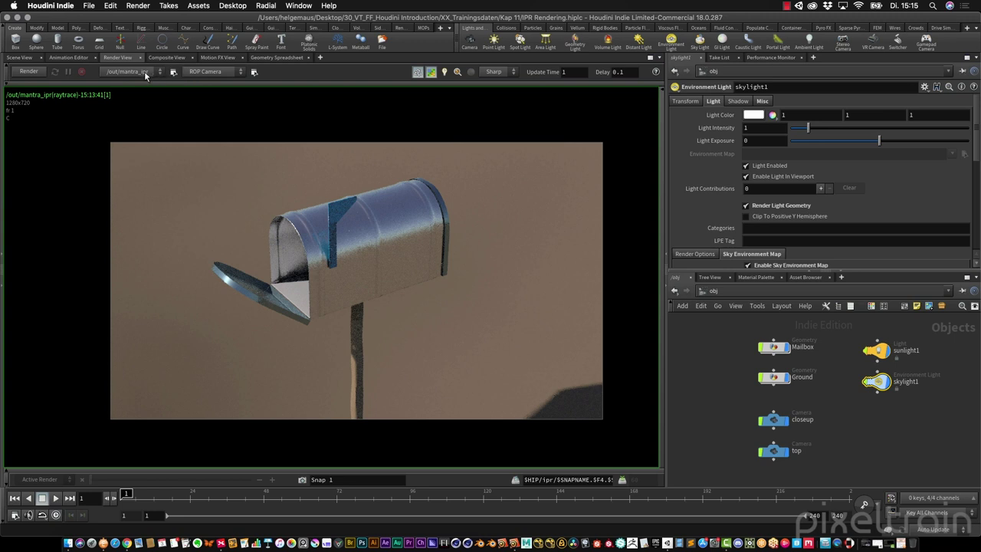
click(730, 292)
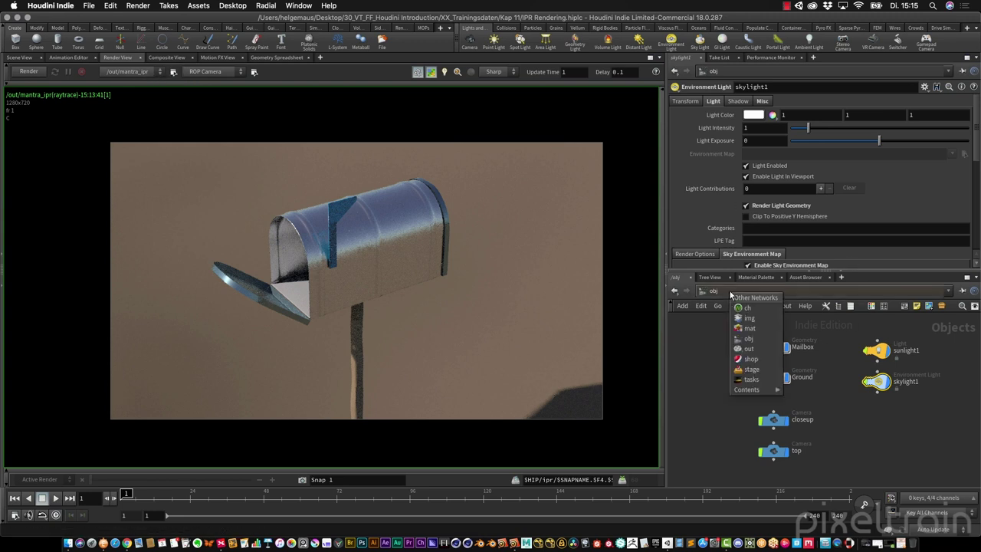
click(751, 350)
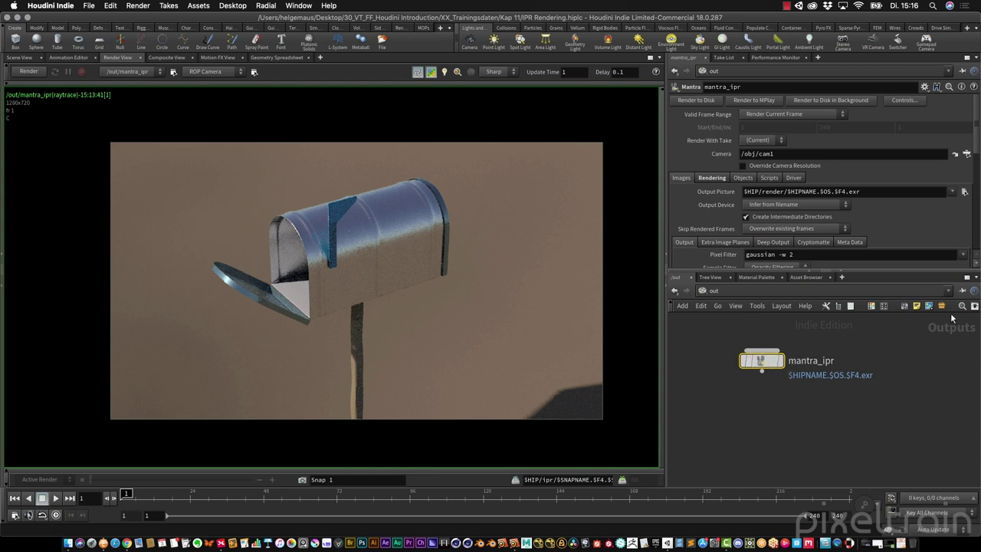
- Enlarge the parameter pane, render the mailbox scene from the Scene View 1 viewpoint and compare it with the scene view
drag(928, 272, 933, 331)
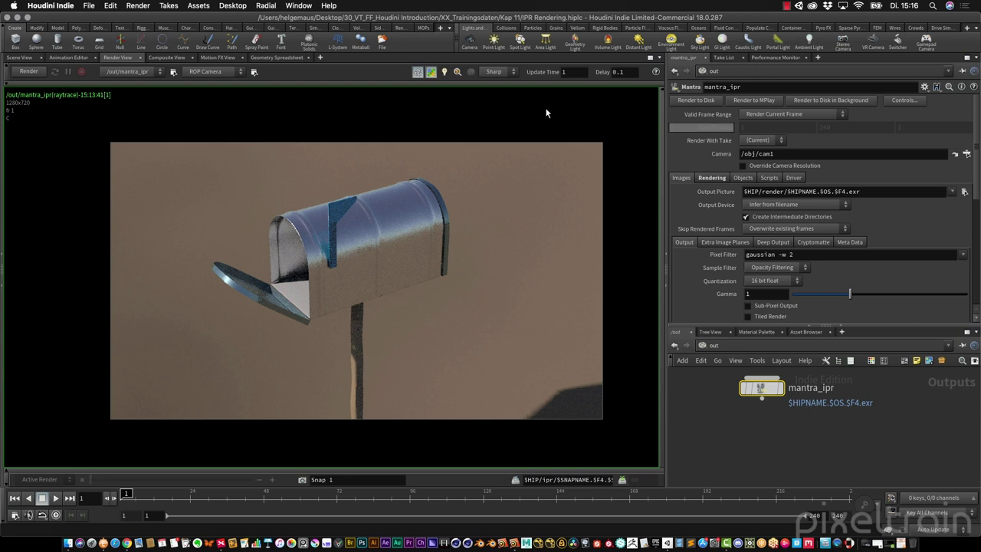
click(230, 71)
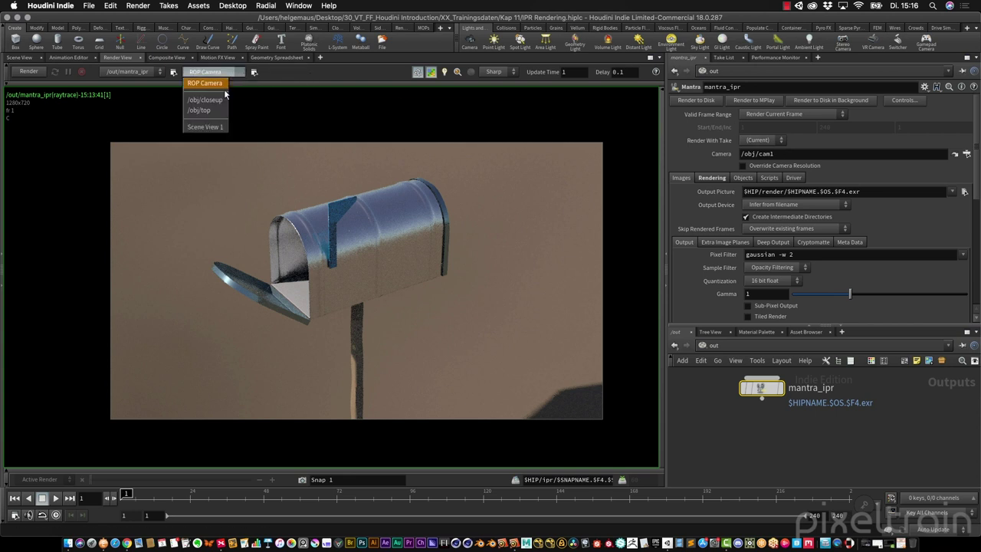
click(217, 128)
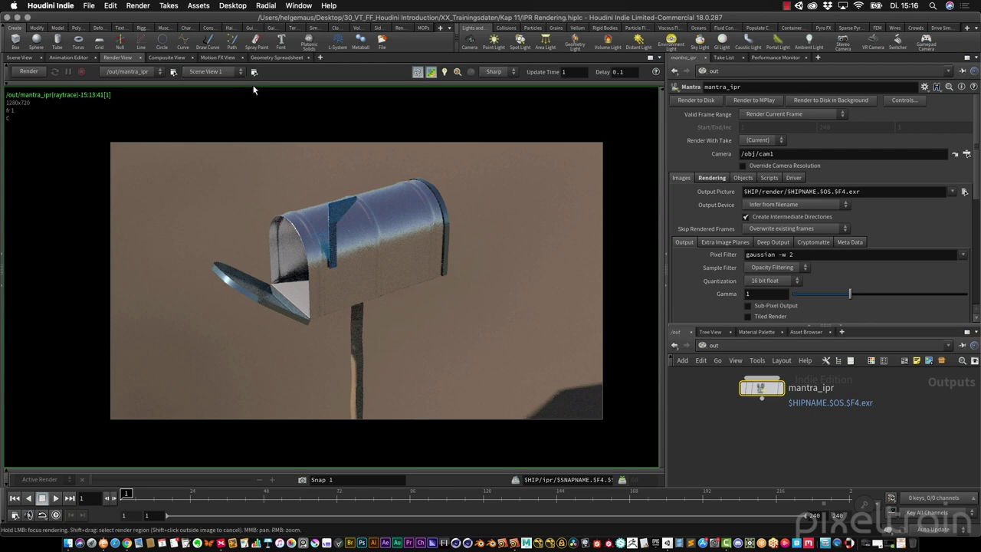
click(21, 58)
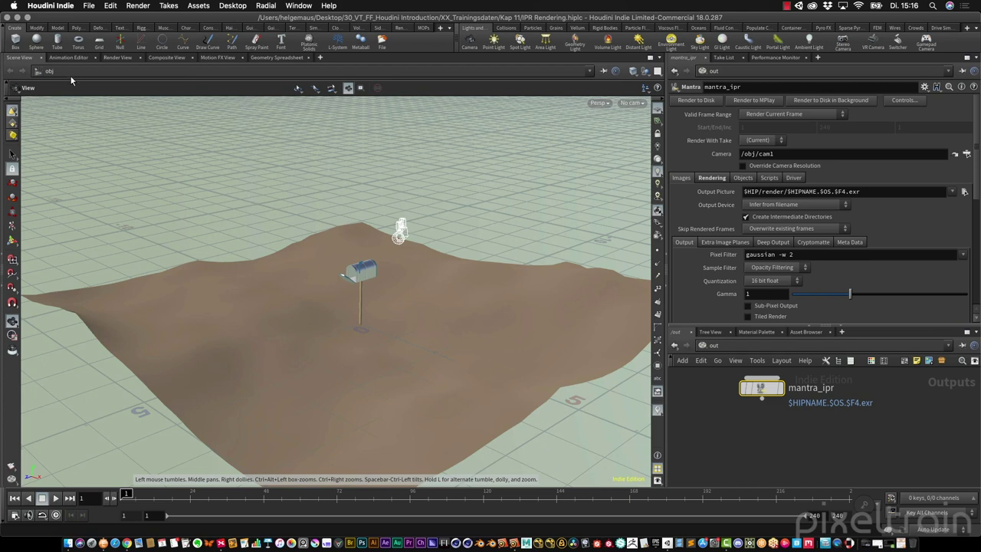
click(117, 58)
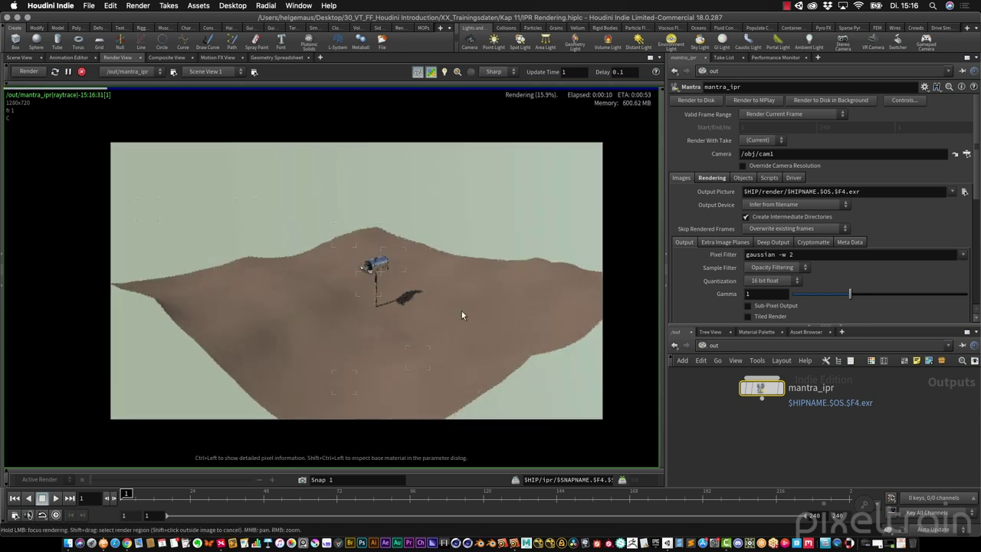
click(20, 58)
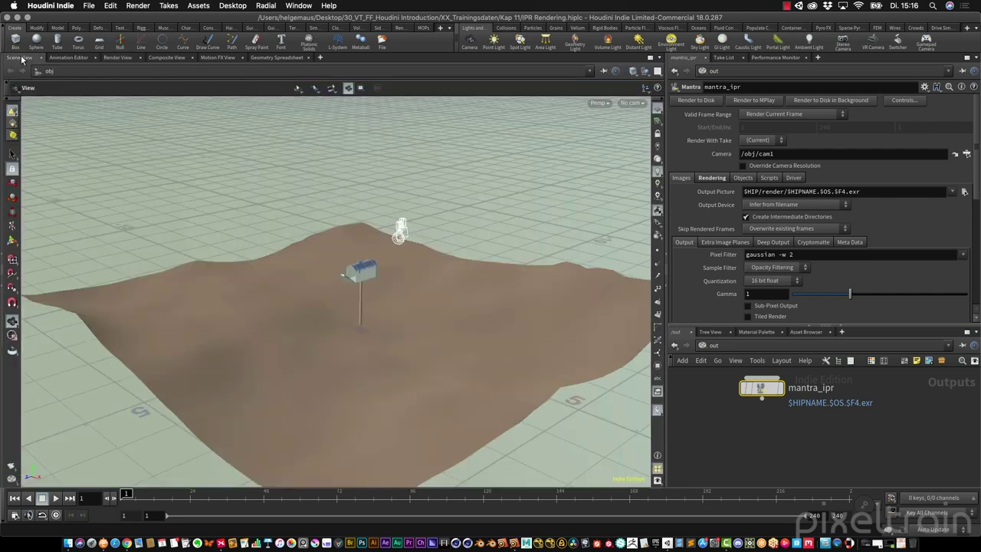
click(117, 58)
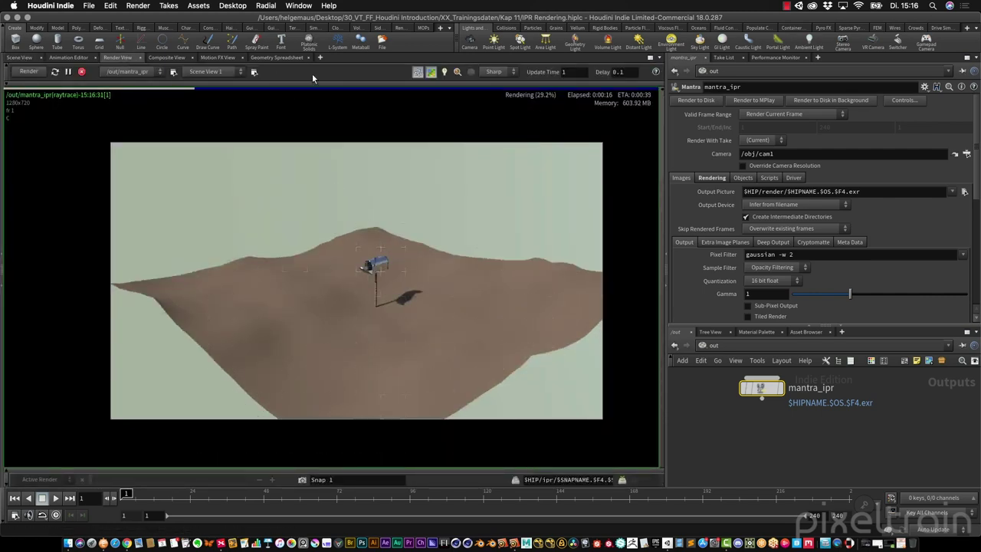
- Show the obj network and restart the mailbox render through the /obj/closeup camera
click(228, 72)
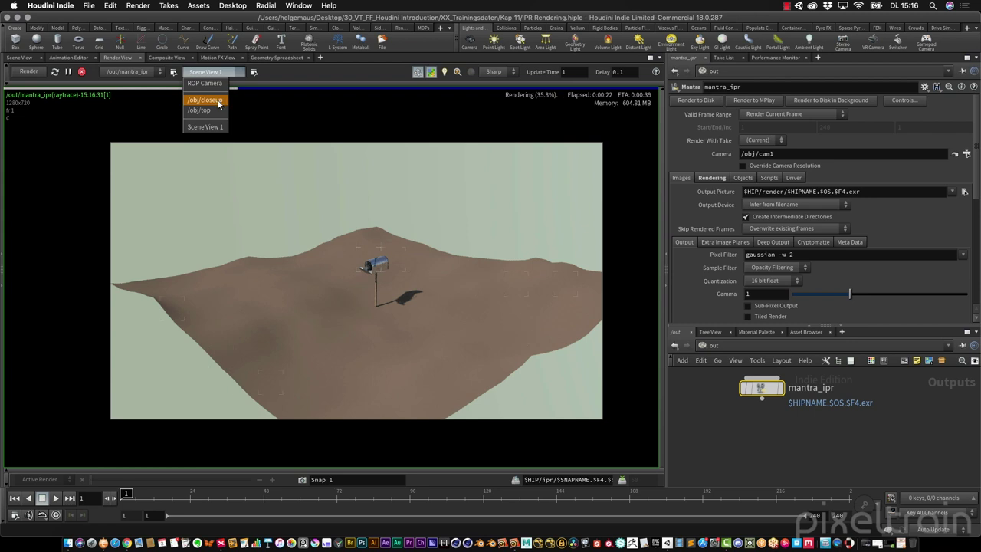
click(218, 98)
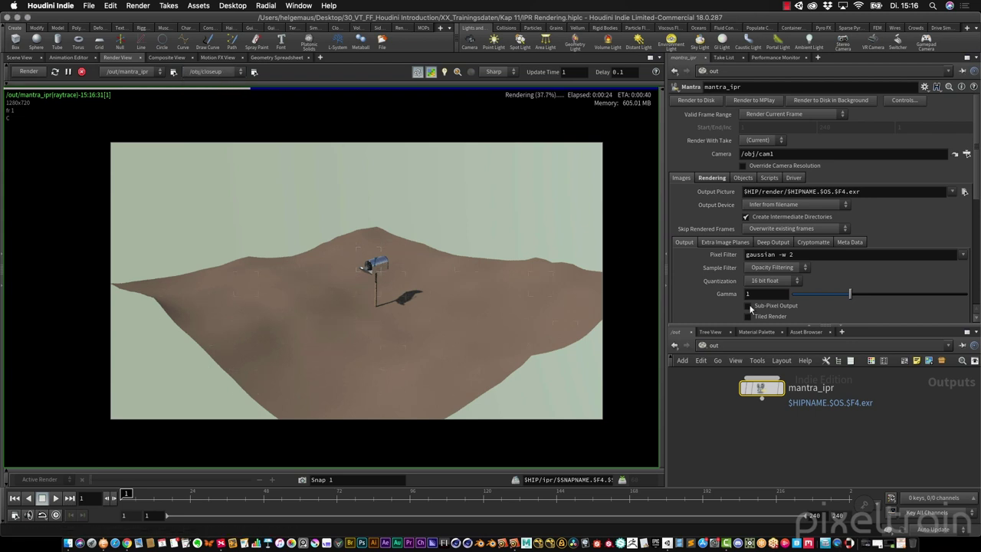
click(715, 346)
click(736, 396)
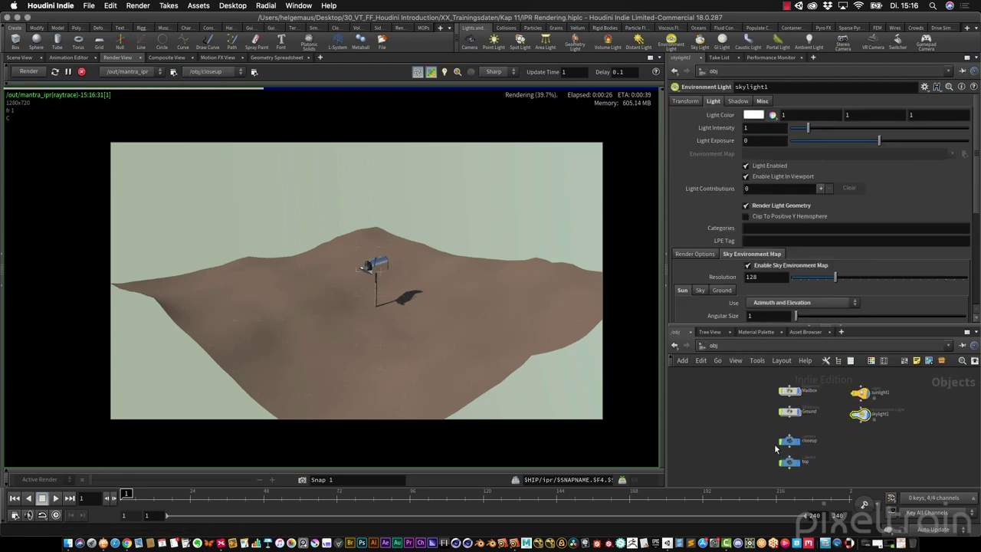
click(81, 72)
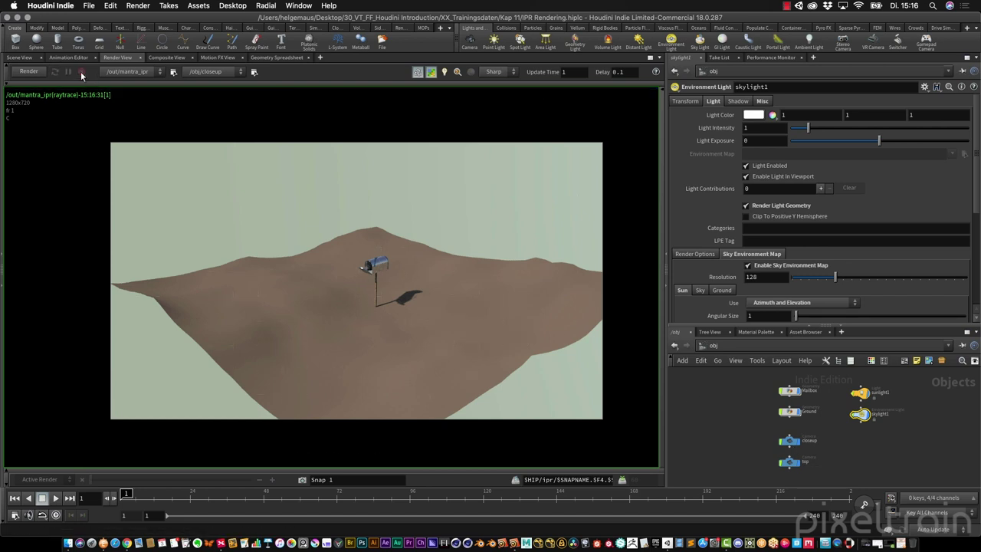
click(194, 71)
click(207, 100)
click(29, 72)
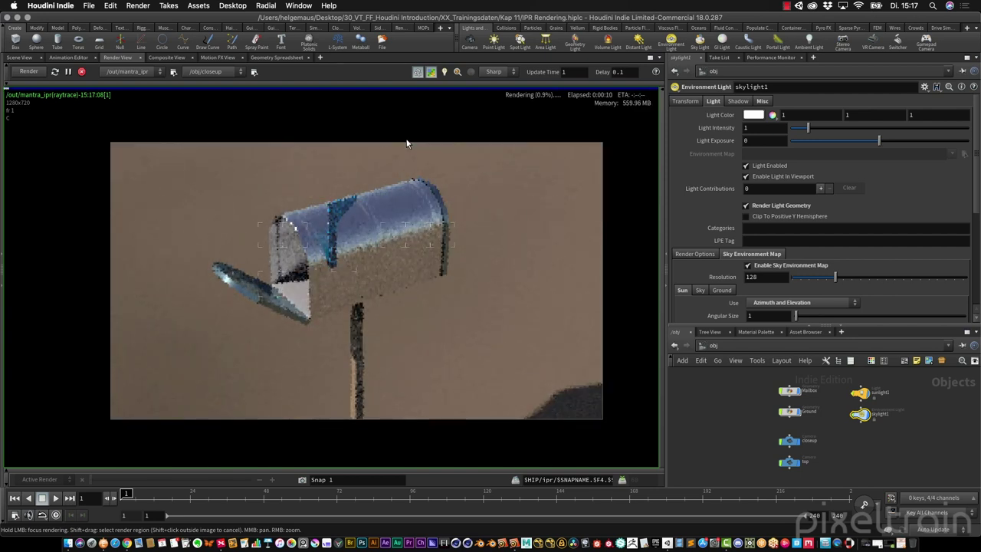
click(225, 71)
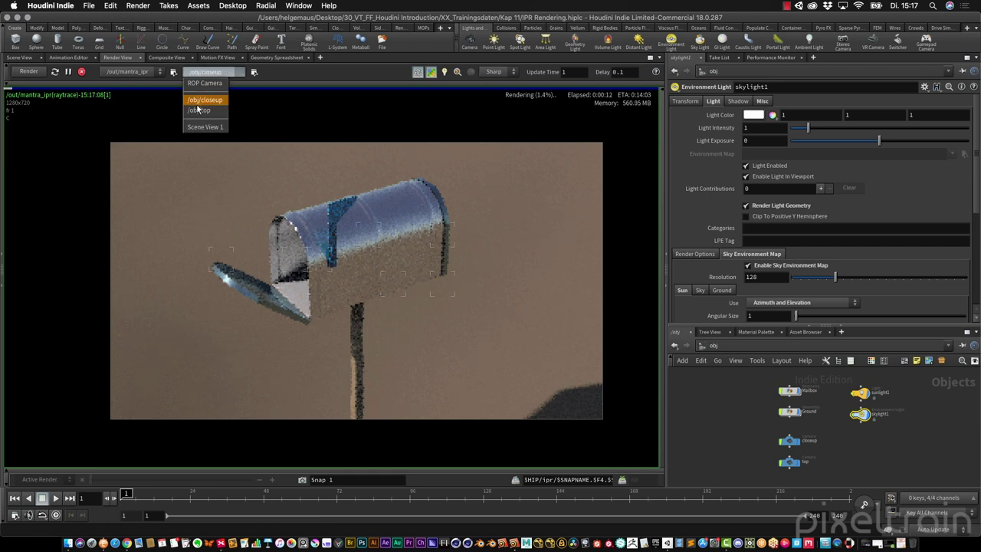
click(327, 73)
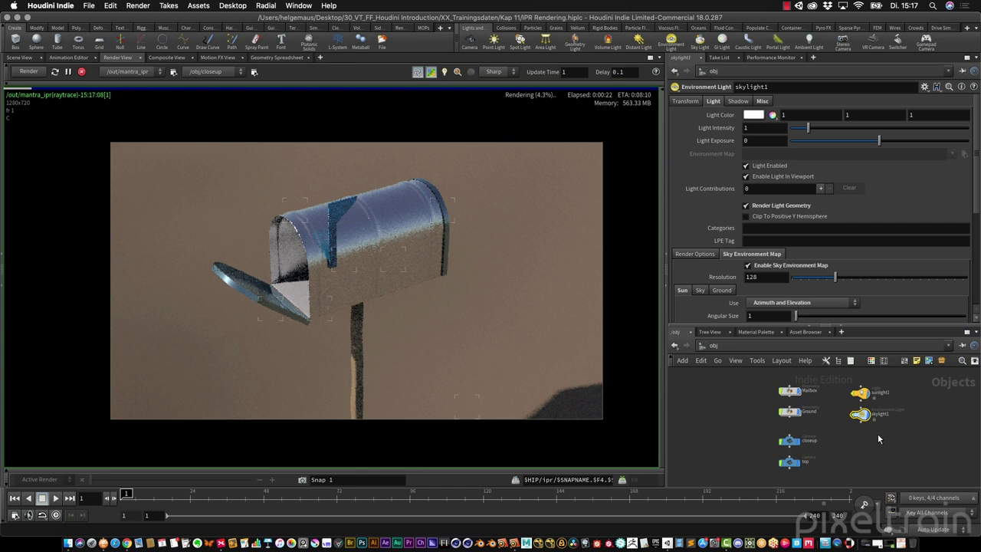
- Hide the Ground object to update the interactive render, and show it again
click(790, 412)
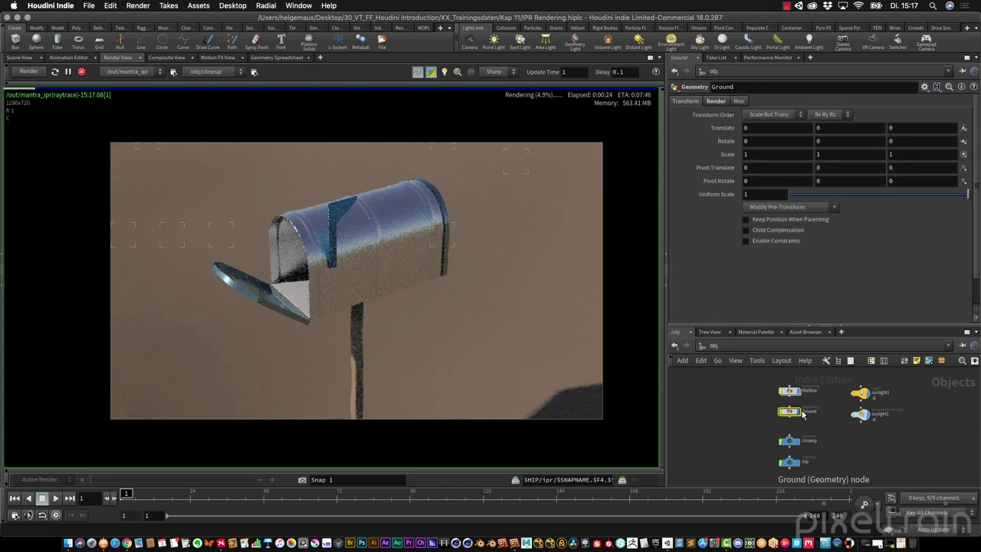
click(800, 412)
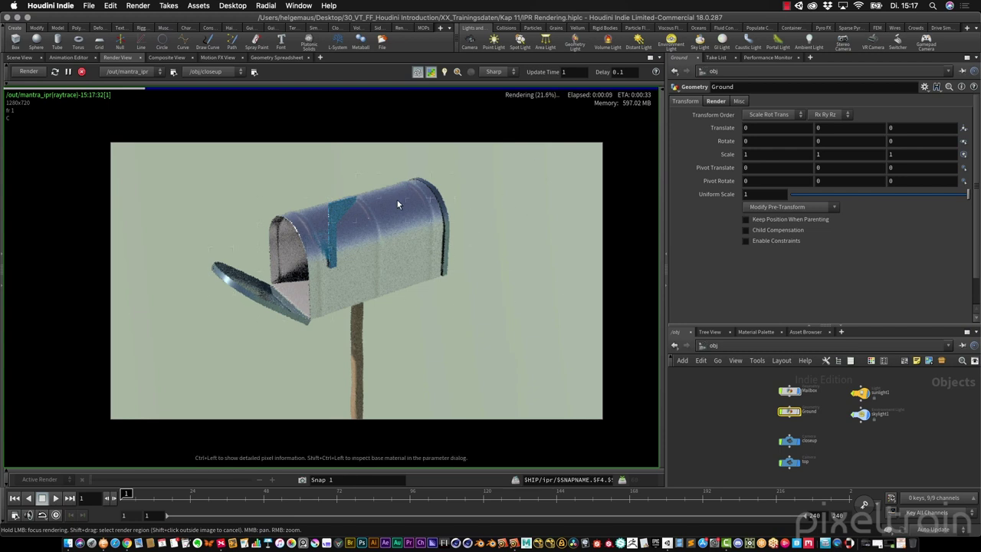
click(794, 414)
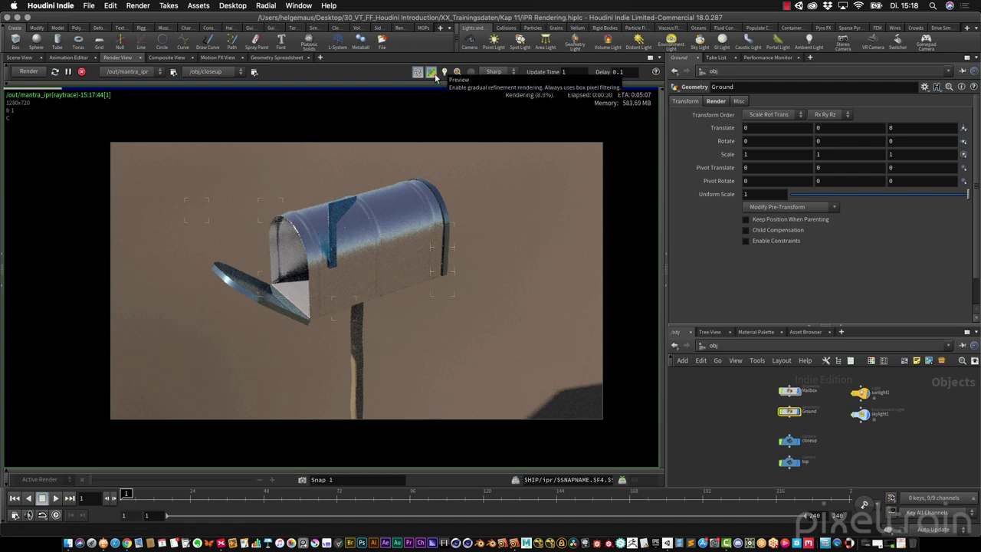
- Restart the closeup render with gradual Preview refinement, watch it refine and stop it
click(82, 71)
click(28, 71)
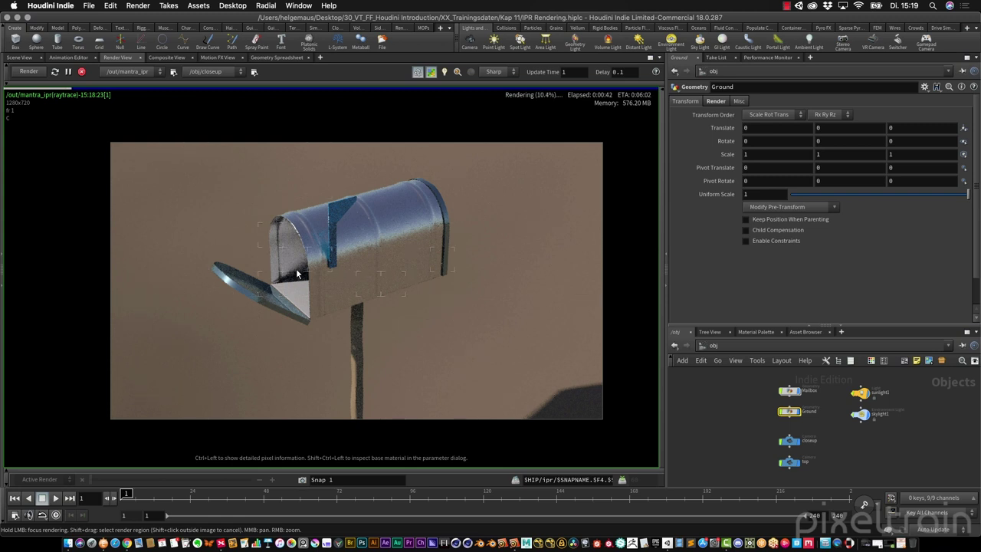
click(82, 72)
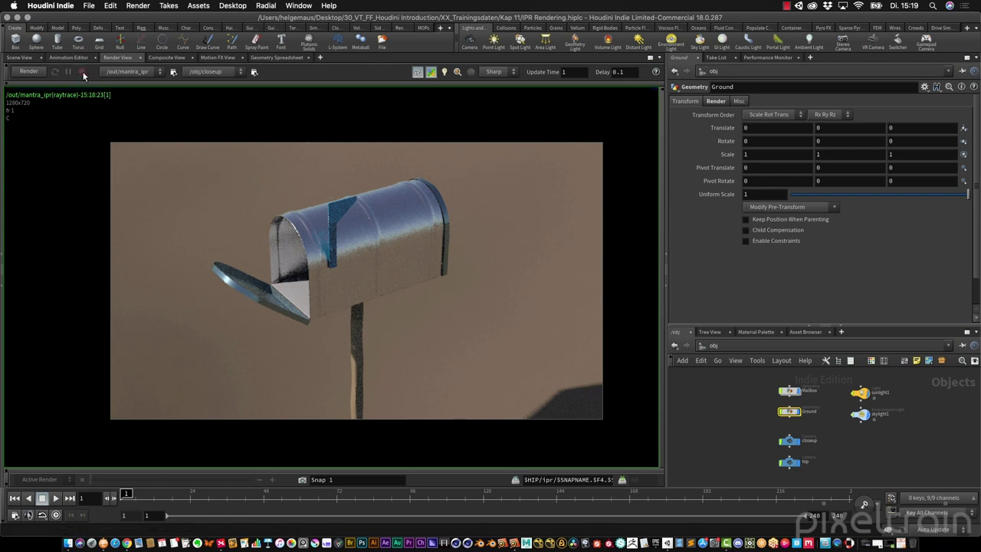
- Render with Preview refinement disabled, focus the rendering on the mailbox's opening and door, and stop it
click(432, 73)
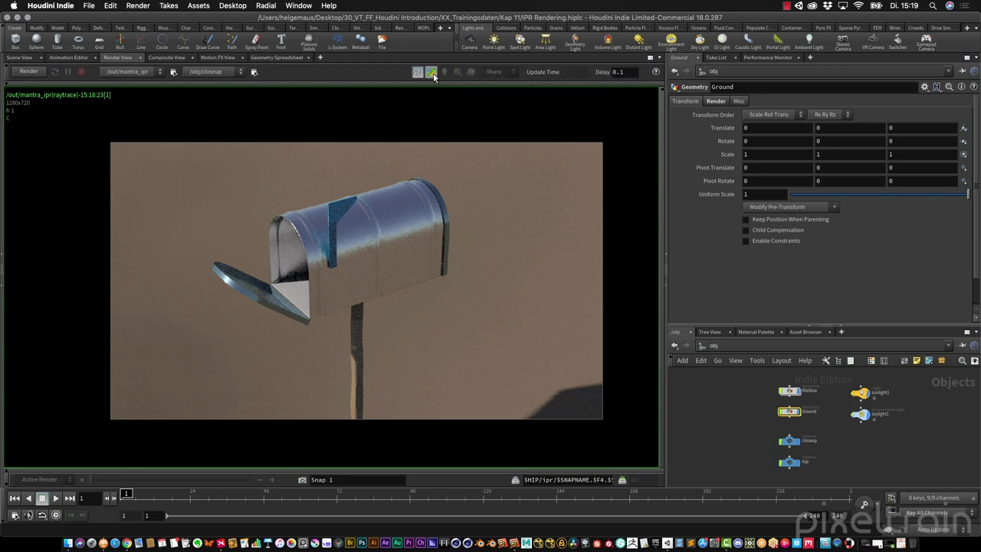
click(38, 74)
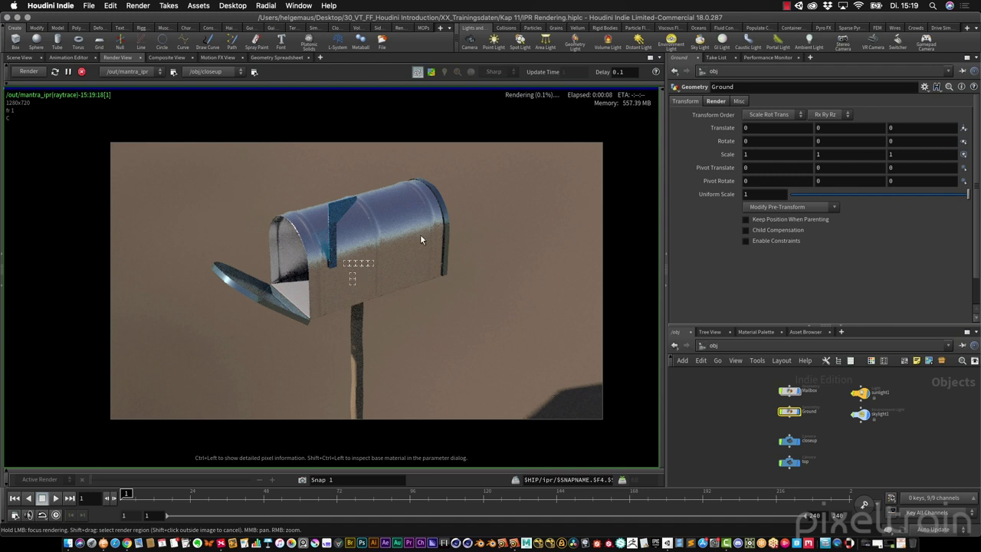
click(278, 281)
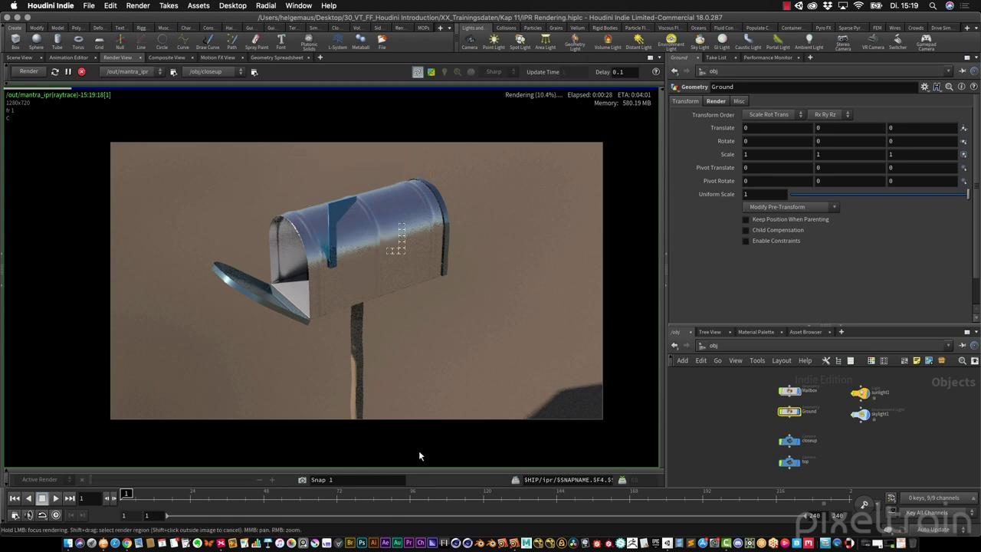
click(217, 269)
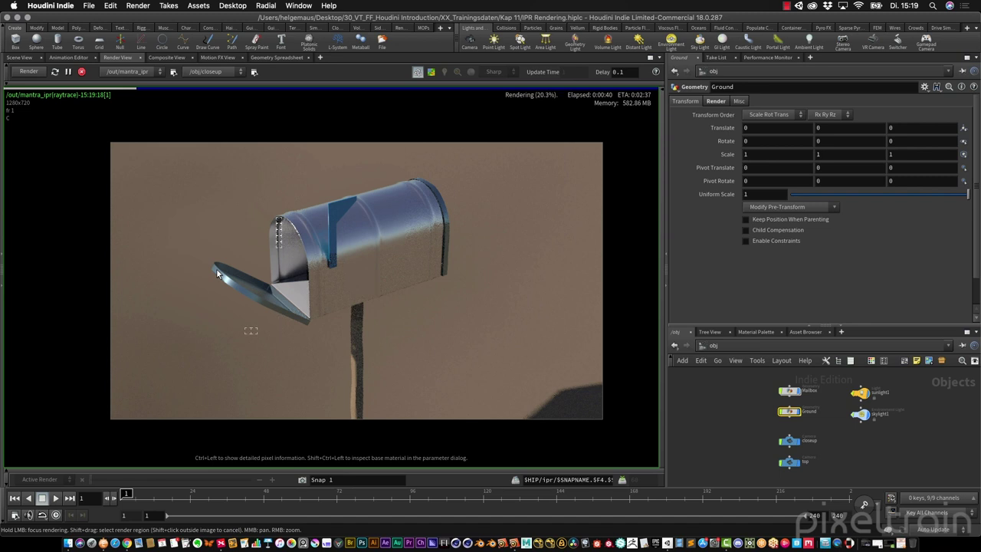
click(82, 72)
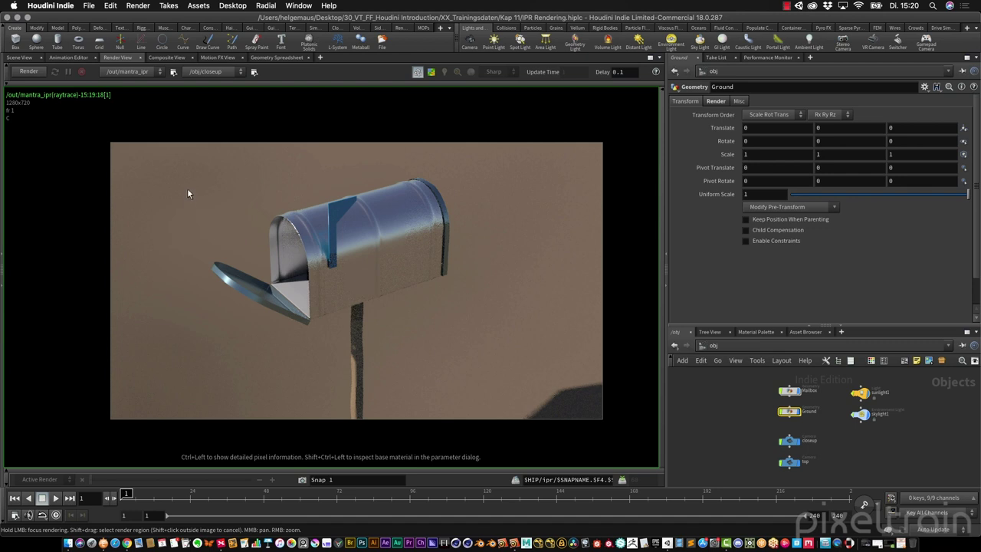
- Render only a region around the mailbox's open front, re-enabling Preview, and replace it with a region around the rear end
shift+drag(188, 190, 325, 351)
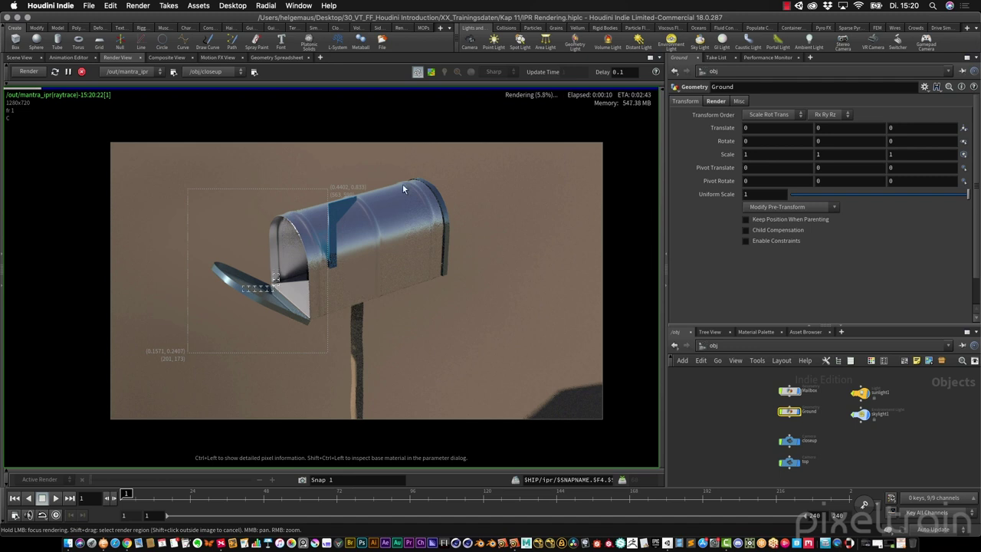
click(432, 72)
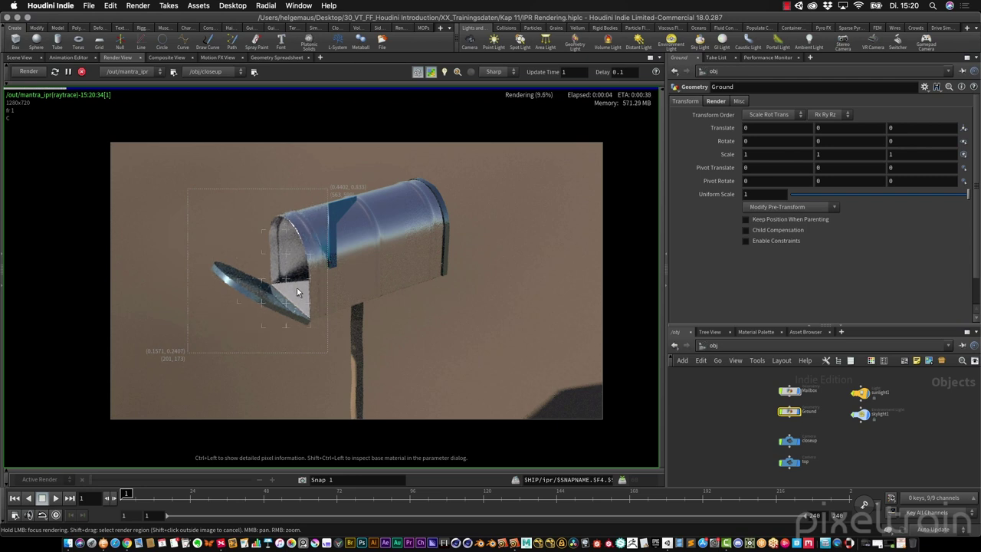
shift+drag(493, 167, 386, 308)
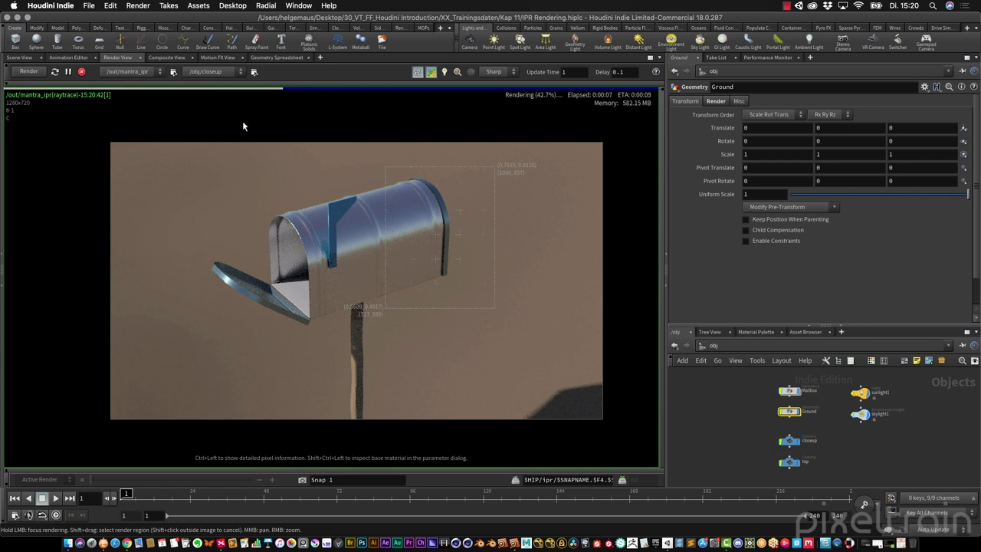
- Cancel the render region to render the full image, and reframe the image in the Render View
click(81, 72)
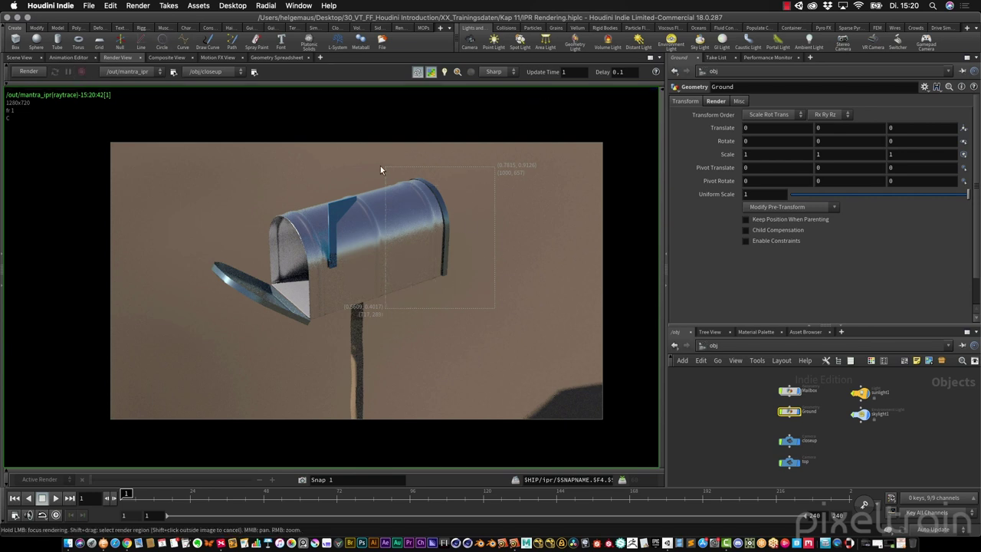
shift+click(632, 276)
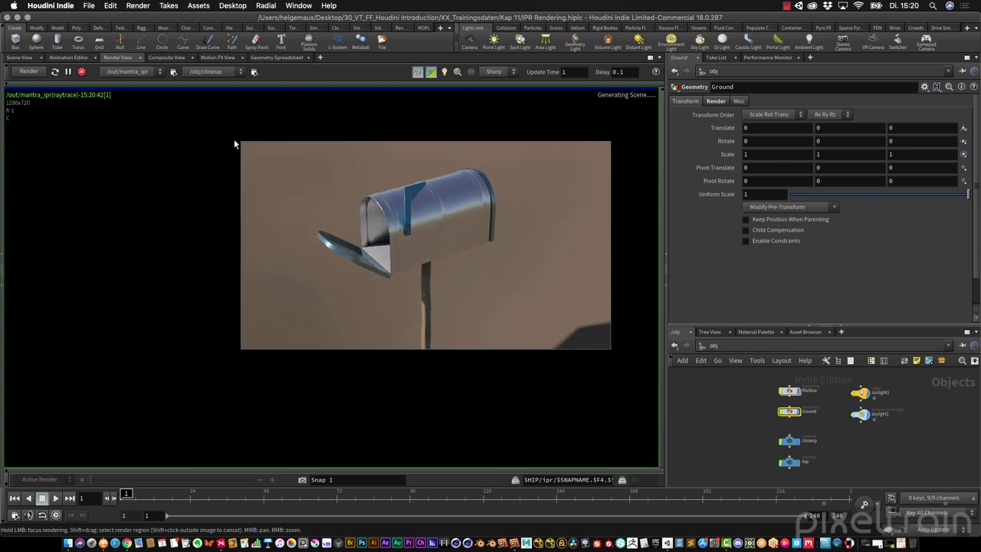
middle_drag(611, 145, 490, 160)
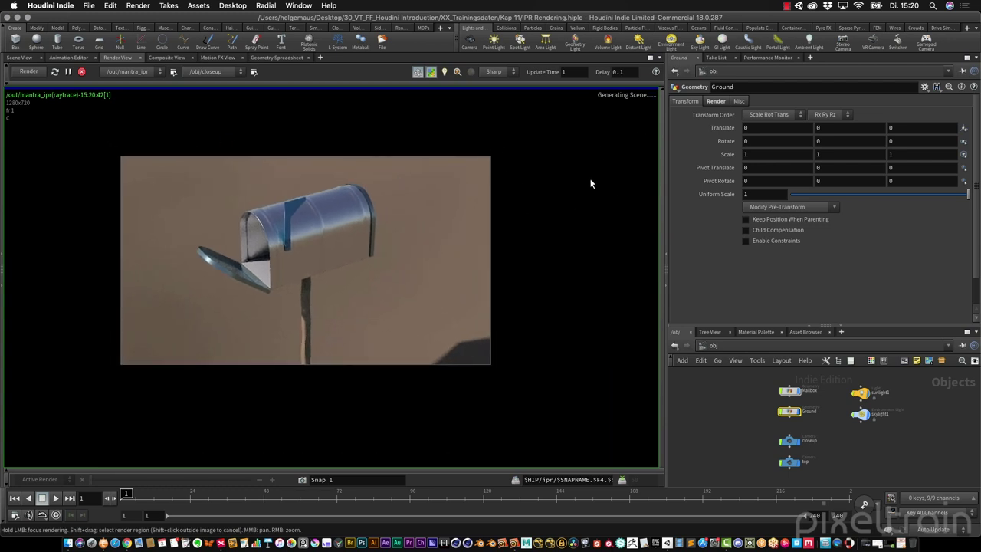
scroll(409, 275, up, 2)
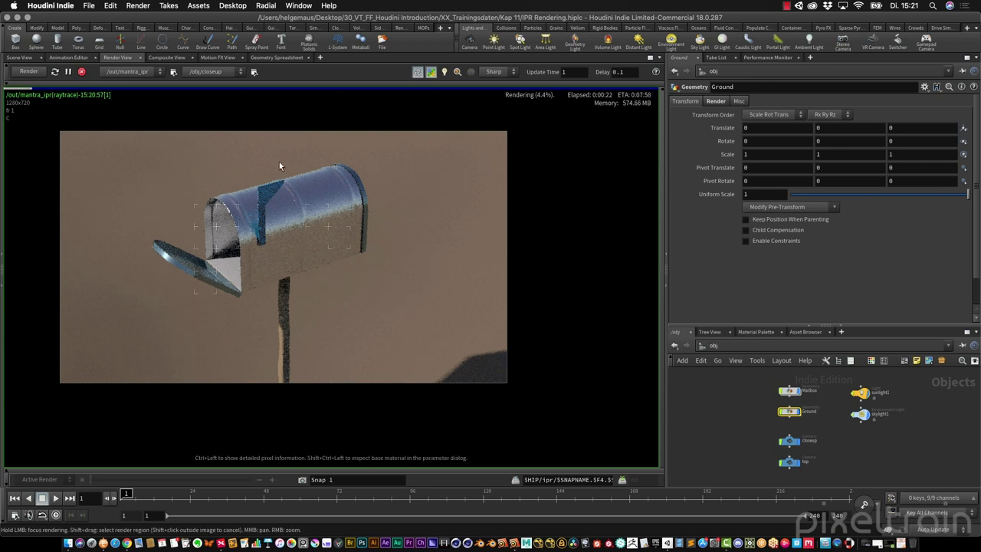
- Take a snapshot of the mailbox render named Shot01 and compare it with the active render
click(349, 479)
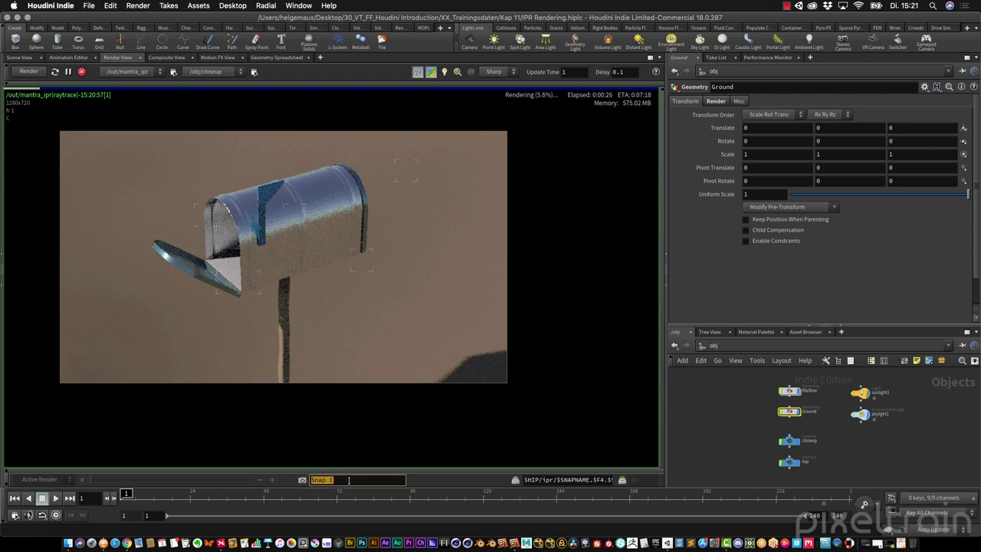
text(Shot0)
text(2)
click(303, 480)
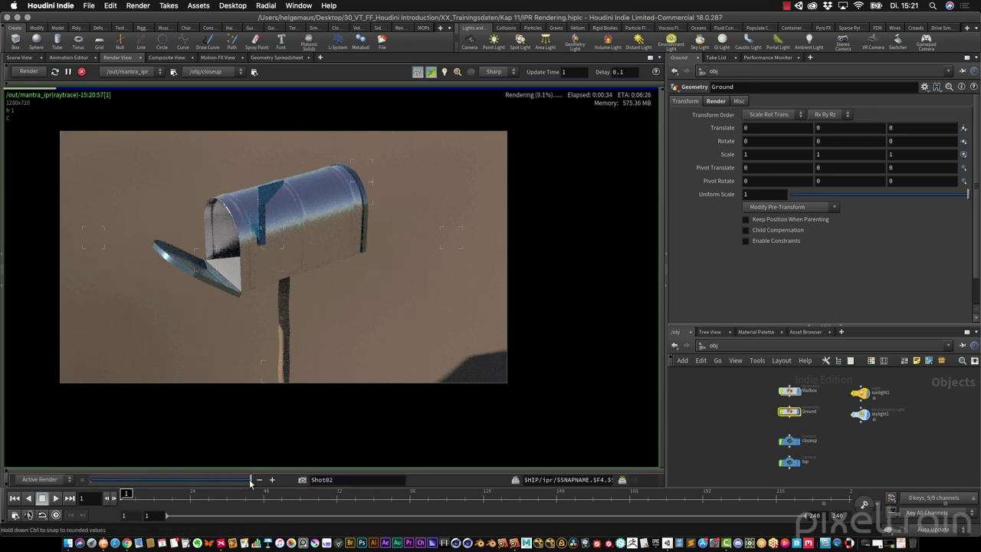
drag(249, 479, 113, 483)
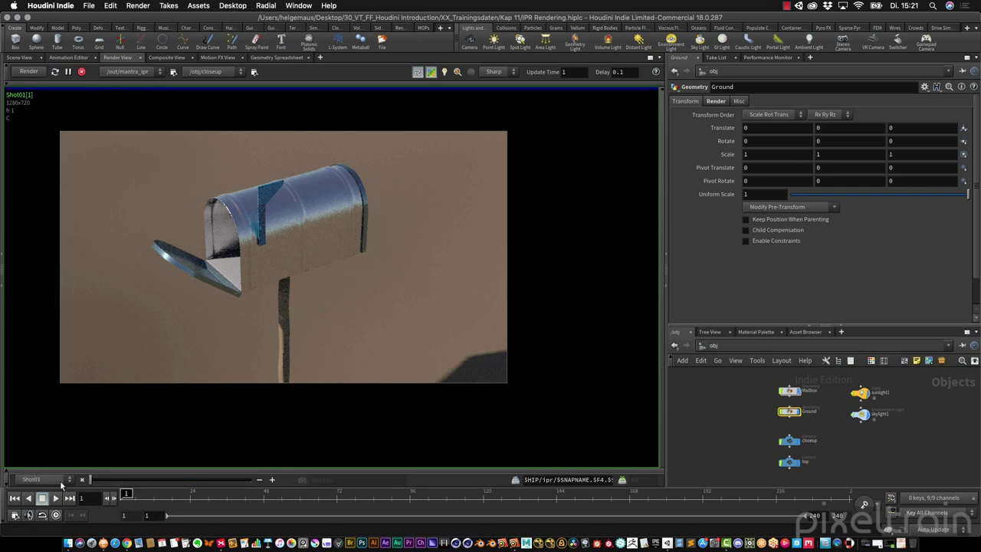
drag(135, 482, 247, 483)
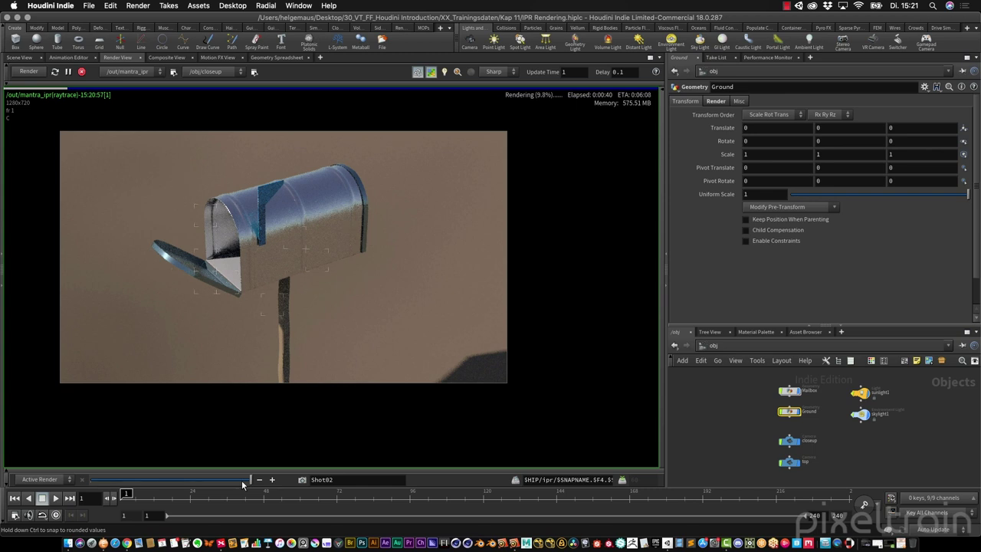
- Stop the current render, switch the render camera to /obj/top, and start rendering from it
click(83, 70)
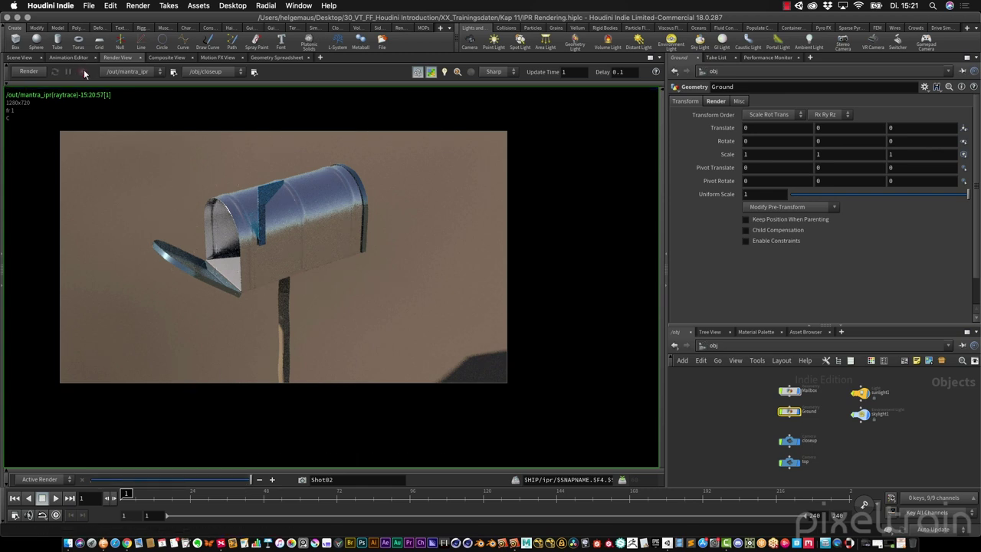
click(220, 72)
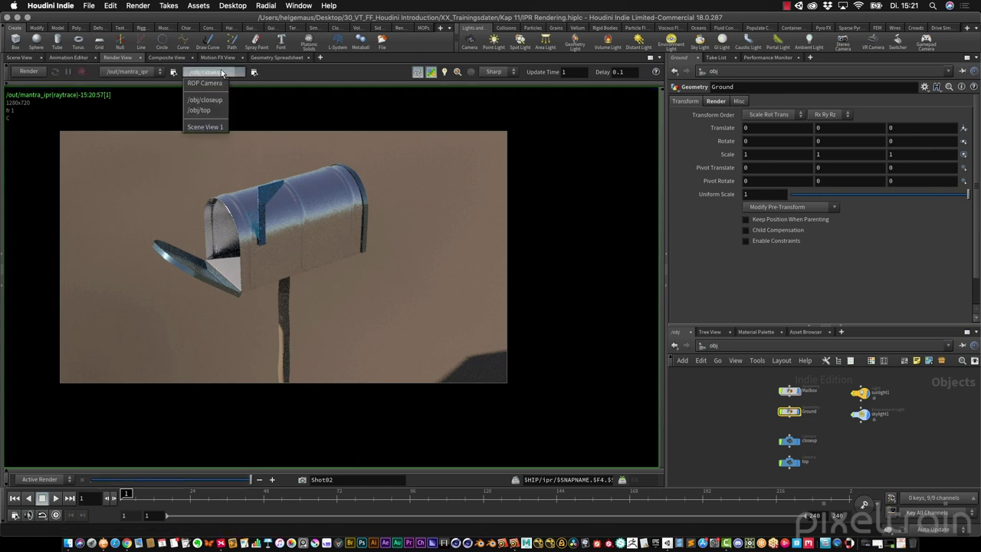
click(201, 110)
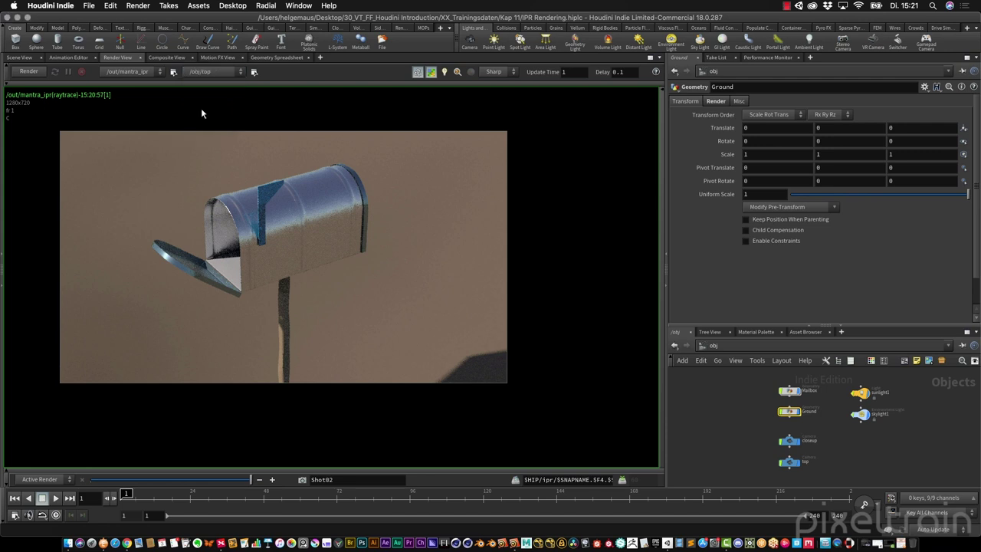
click(32, 73)
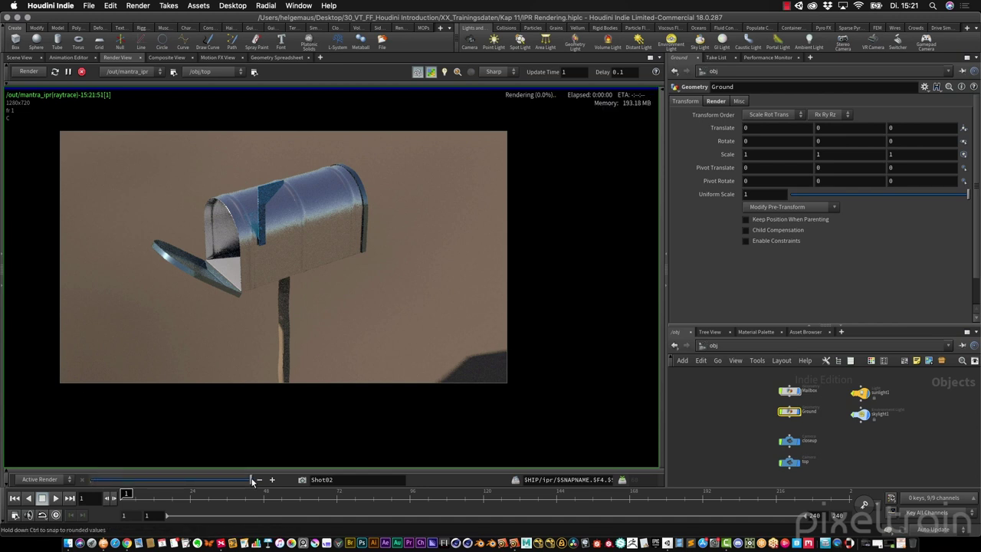
- Take a snapshot of the top camera render named Shot02 and stop the rendering
drag(253, 480, 90, 479)
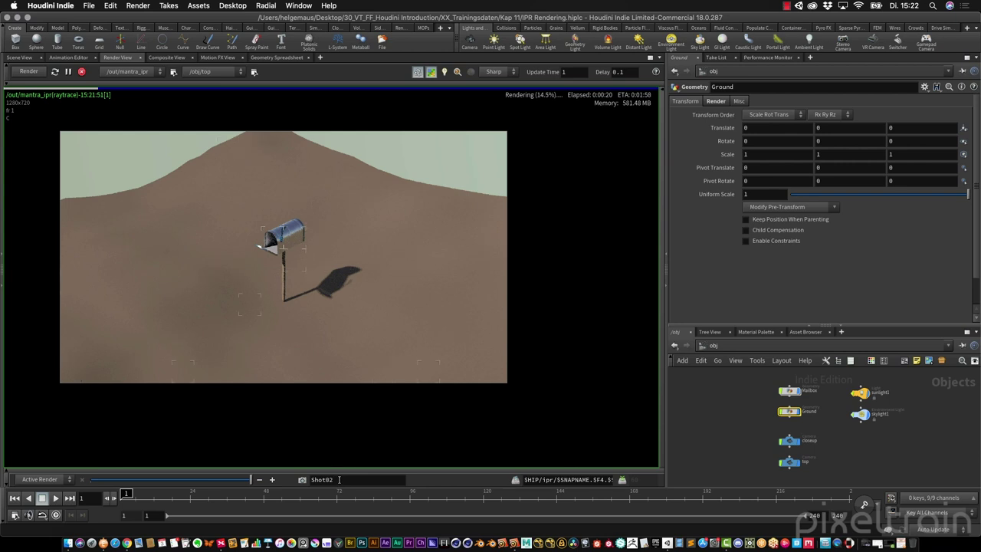
click(302, 480)
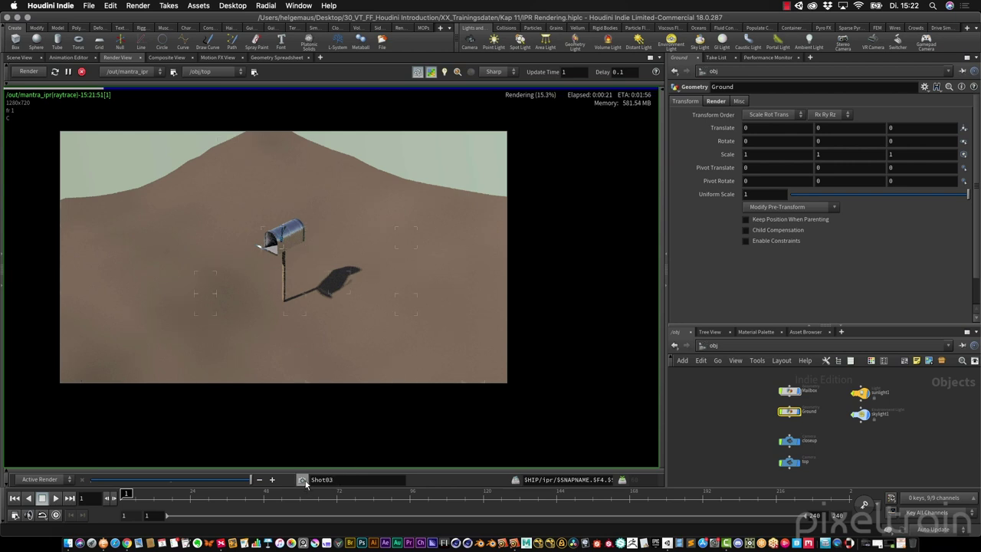
click(81, 71)
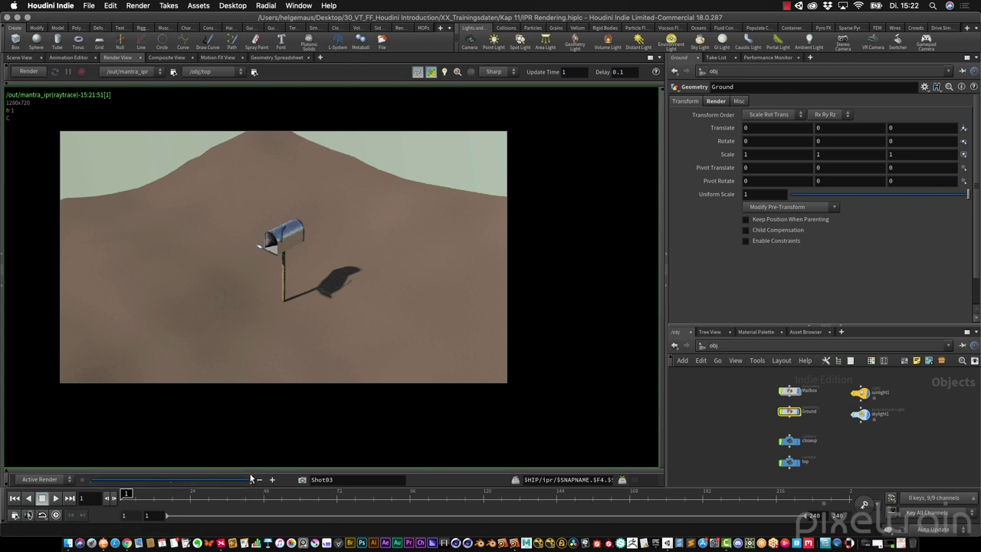
- Scrub through the snapshots to compare Shot02 and Shot01 with the active render
drag(251, 479, 184, 480)
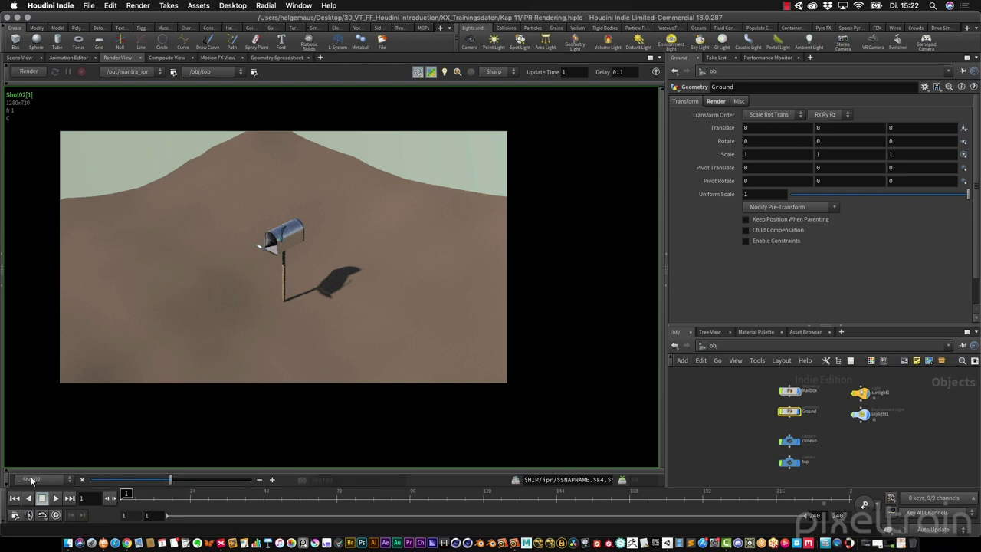
drag(113, 477, 92, 476)
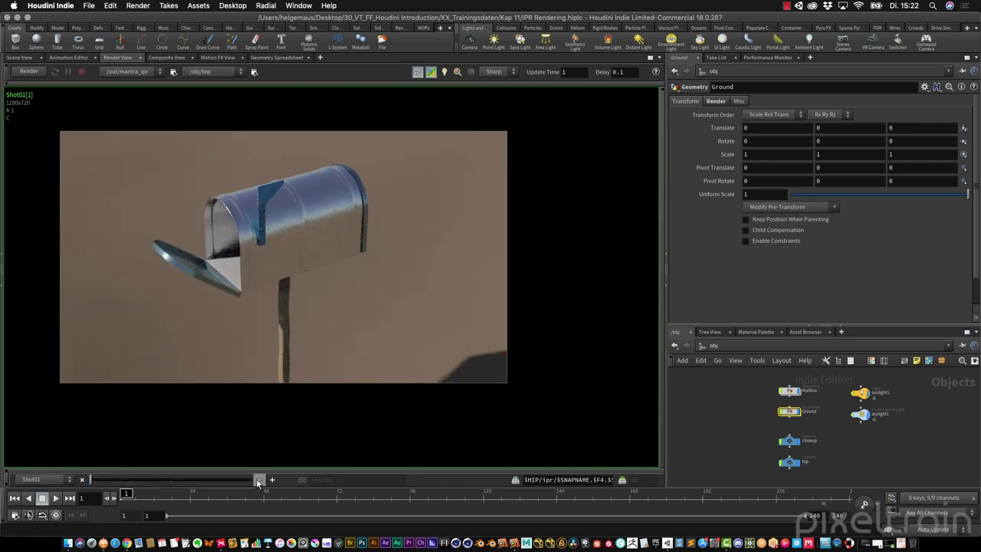
drag(167, 480, 251, 479)
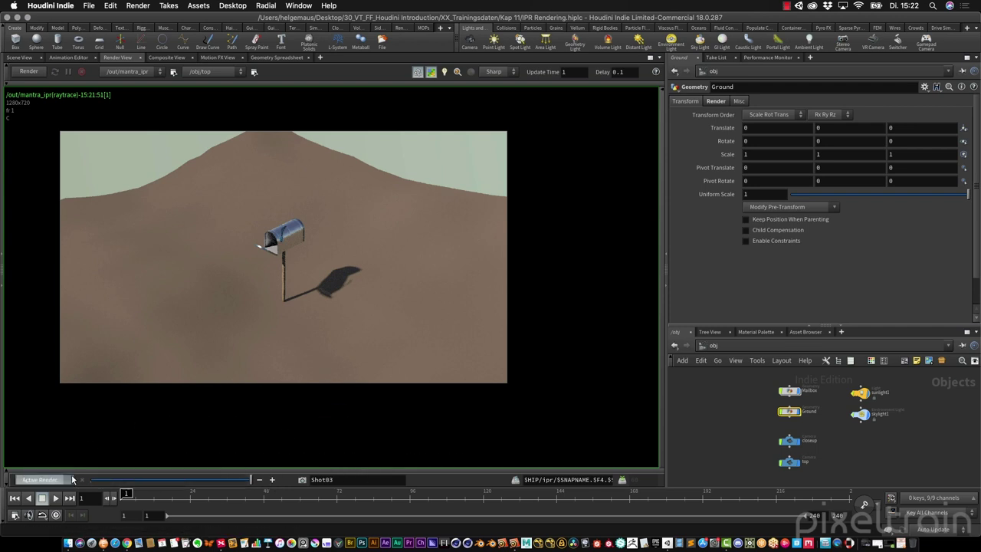
- Choose snapshot Shot01 for display by name and return to the active render
click(40, 480)
click(43, 501)
click(38, 480)
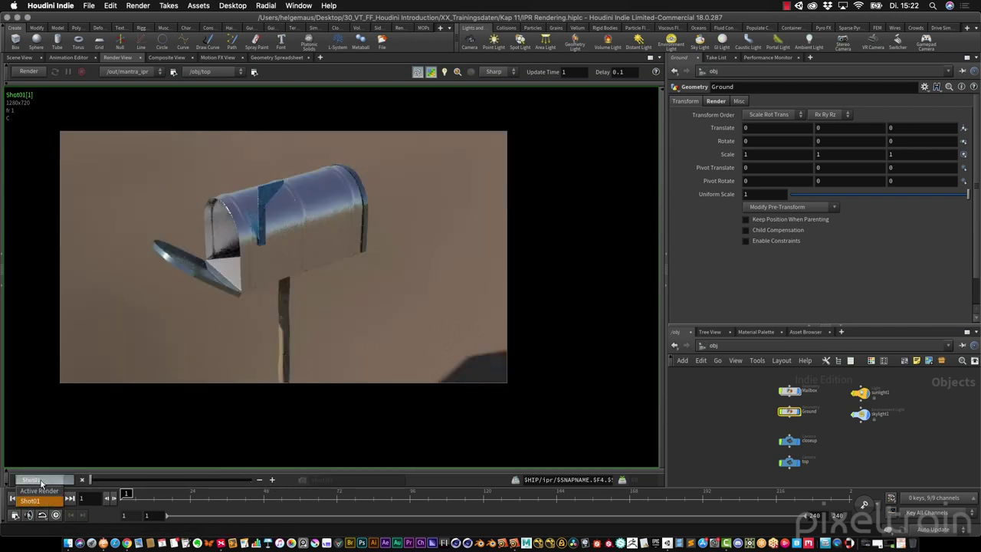
click(39, 492)
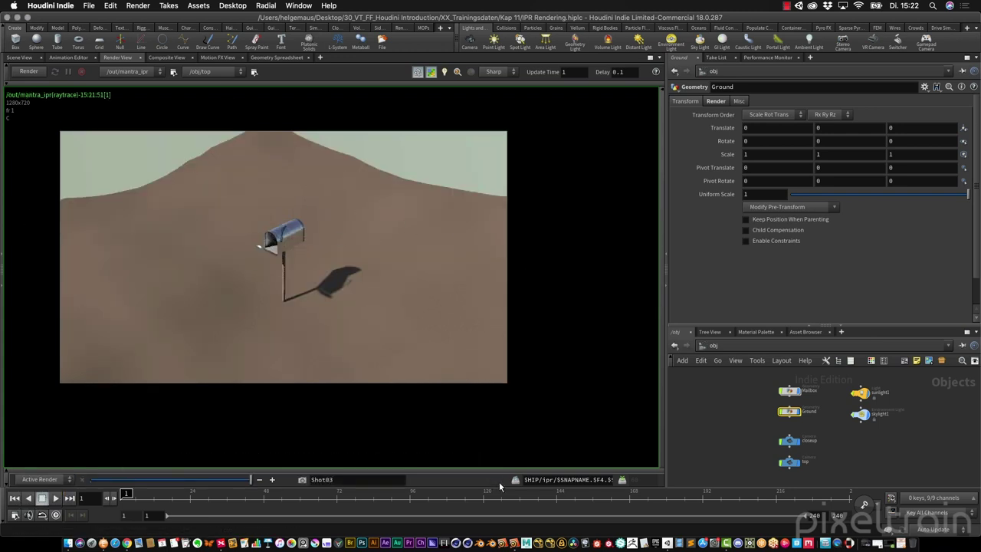
- Turn on Inspect for the top camera render in the Render View
middle_drag(360, 197, 393, 246)
scroll(390, 248, up, 2)
right_click(263, 203)
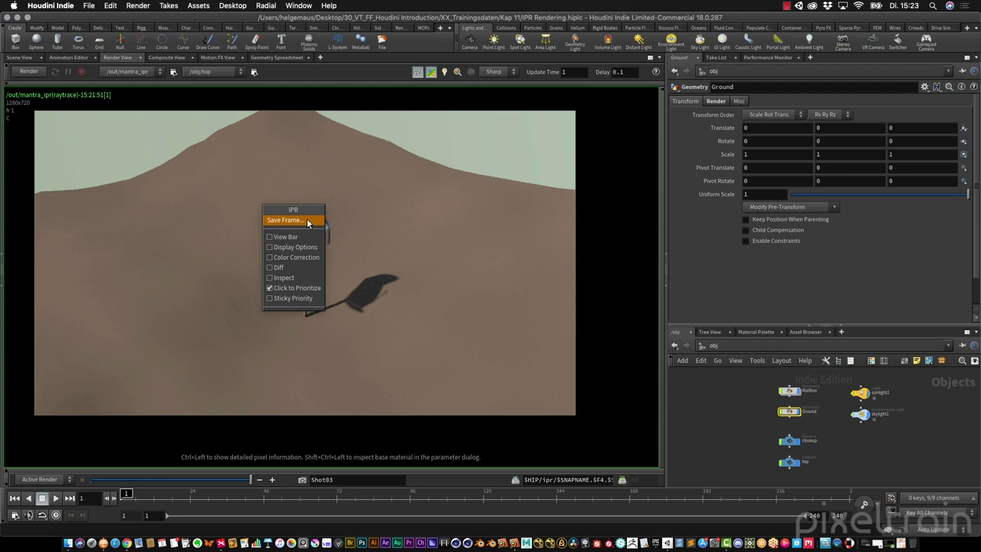
click(283, 277)
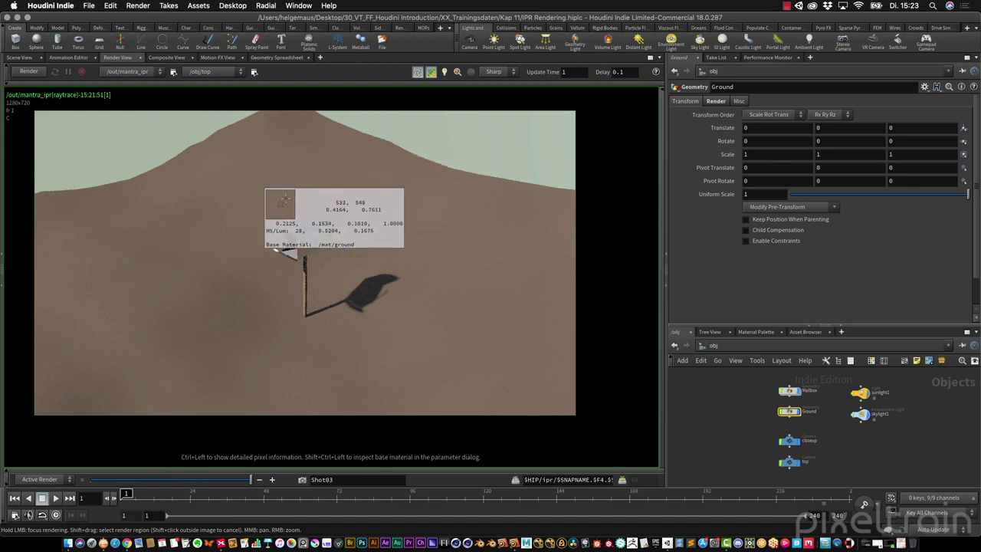
- Inspect the pixel and base material information on the ground, flag and mailbox body, and turn Inspect off
scroll(307, 230, up, 3)
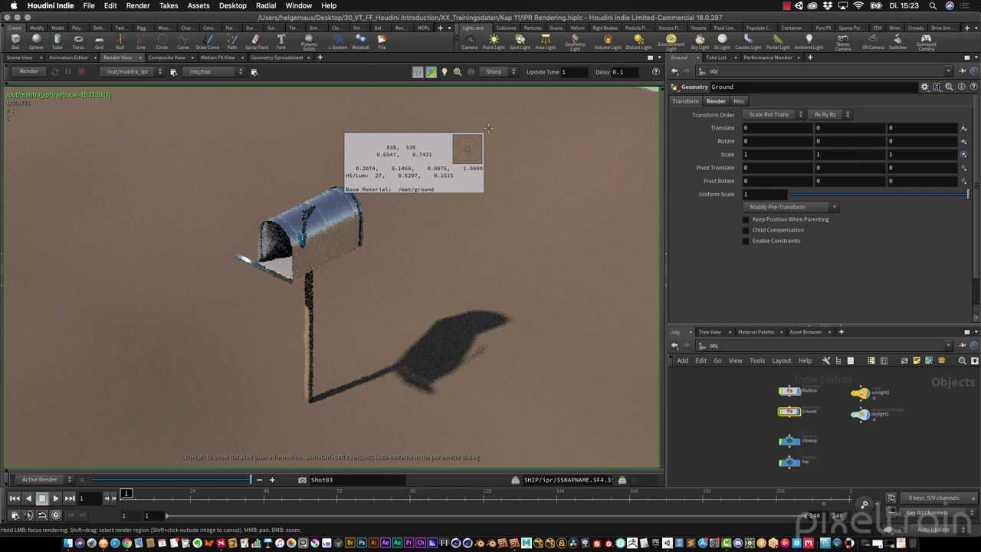
ctrl+drag(488, 128, 304, 212)
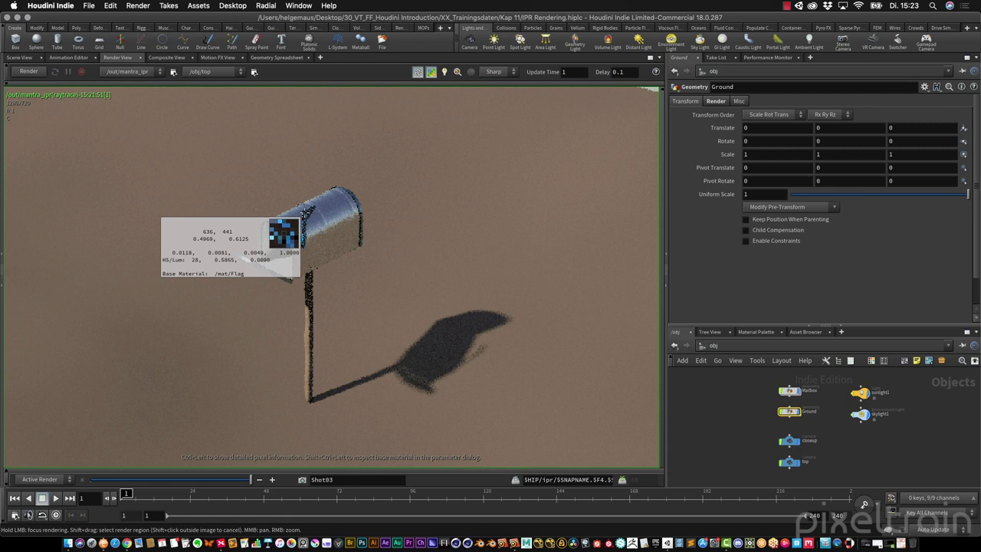
ctrl+drag(304, 212, 330, 218)
right_click(330, 218)
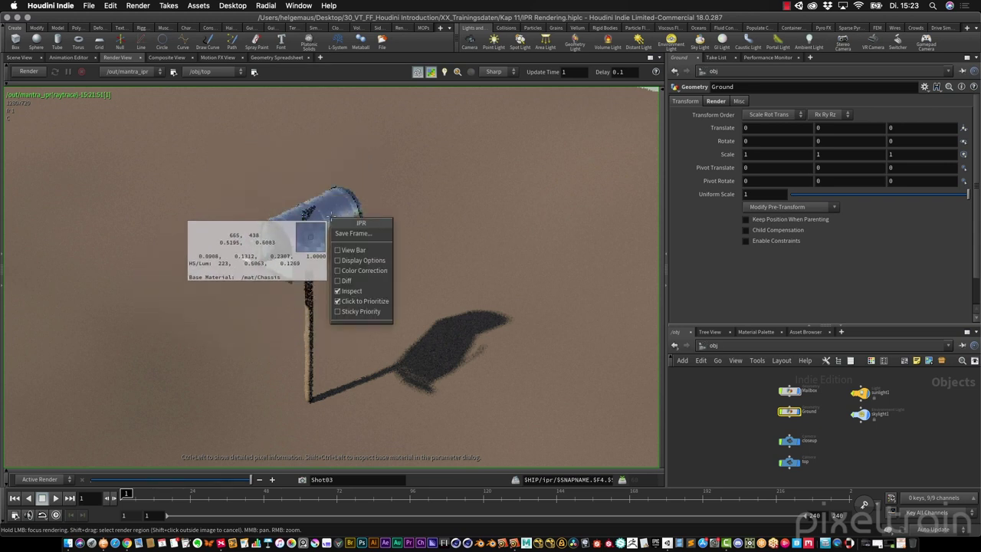
click(338, 294)
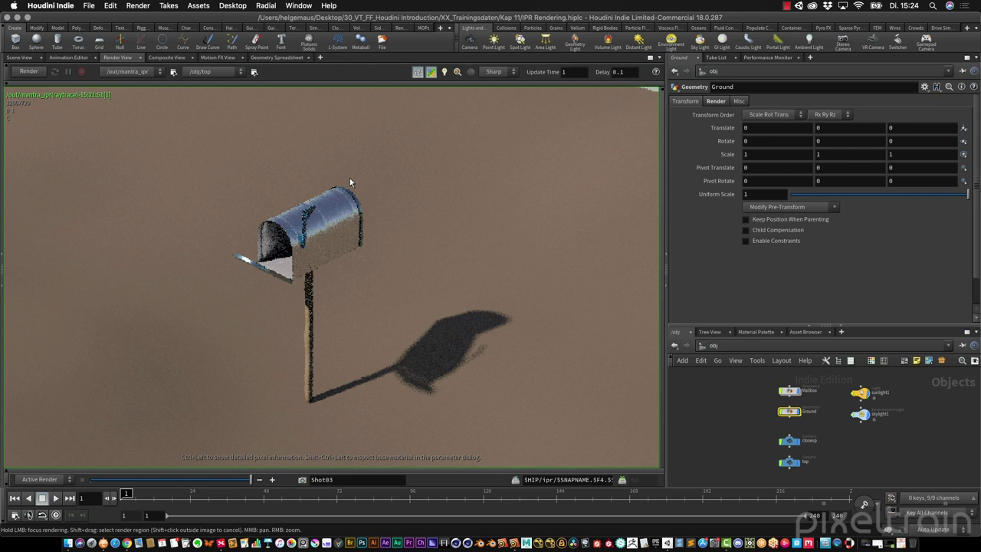
- Show the image plane options and view the Op_Id and Prim_Id planes before returning to C
click(295, 85)
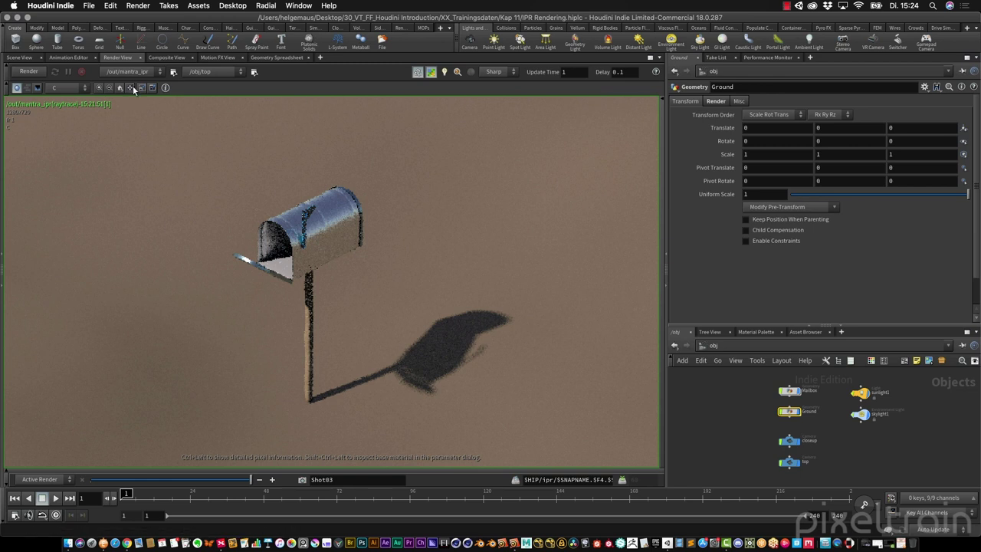
click(76, 88)
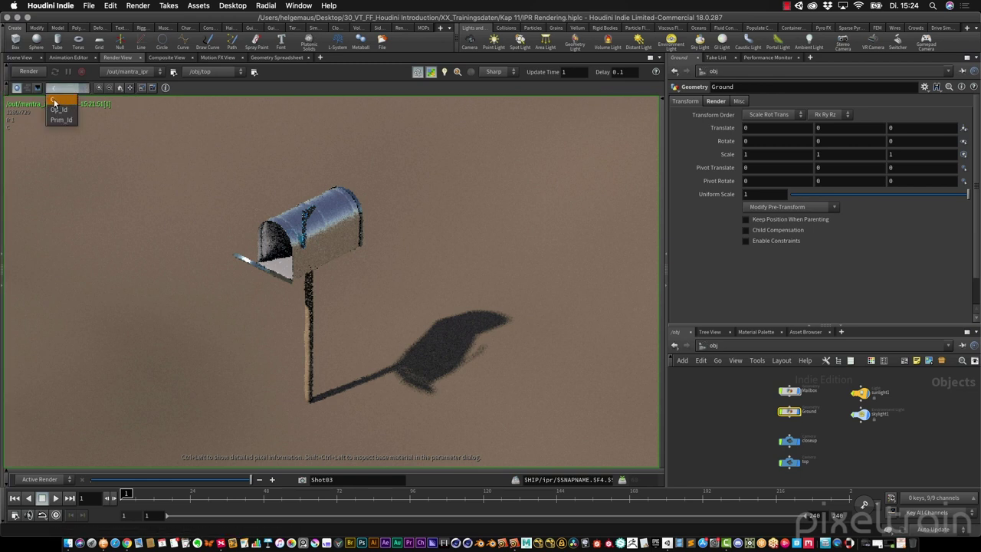
click(59, 110)
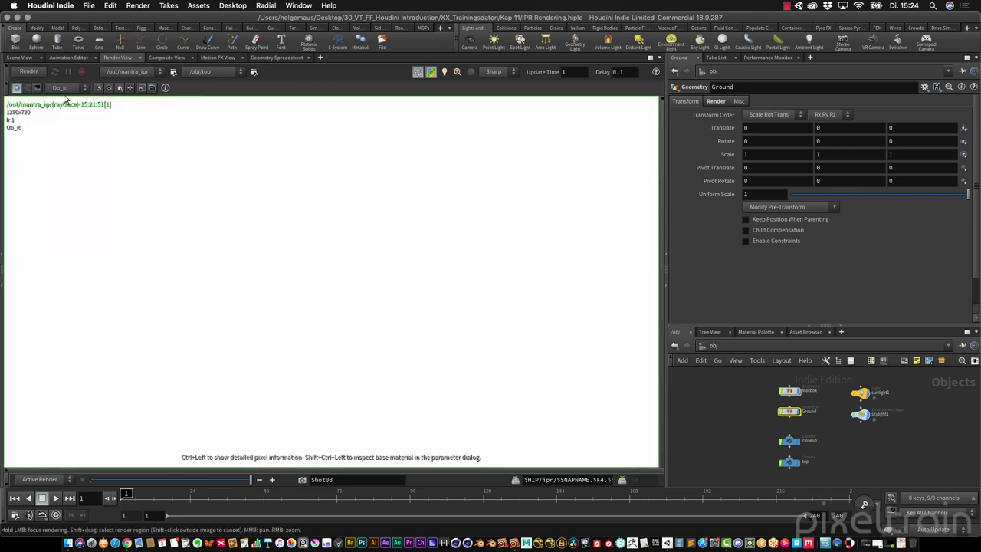
click(70, 90)
click(61, 120)
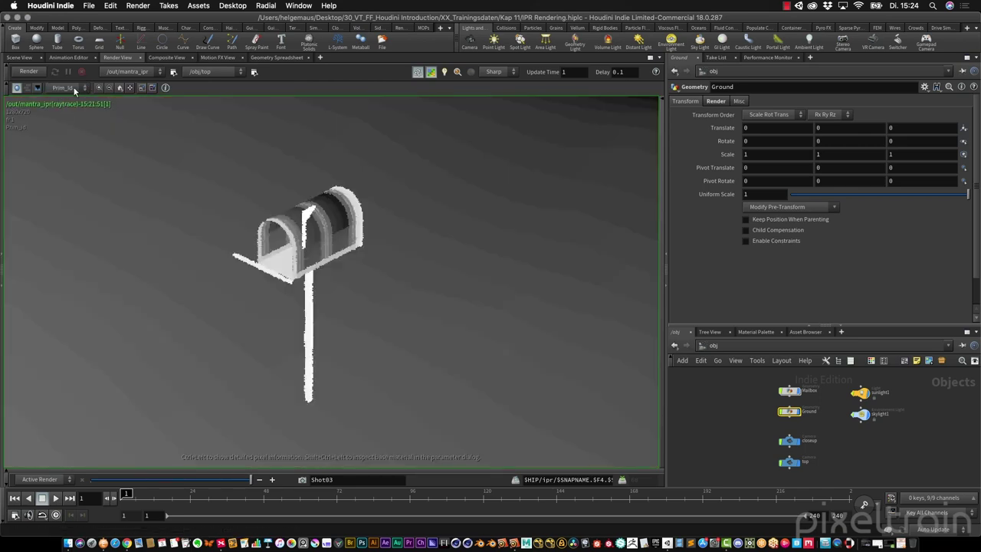
click(74, 87)
click(59, 100)
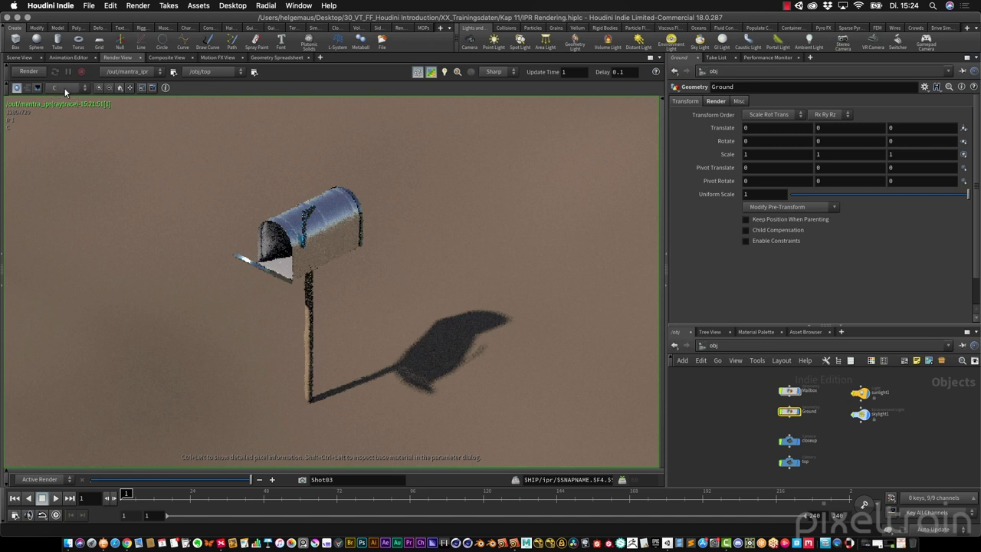
- Show the color correction controls, view the red, green, blue and alpha channels individually, and restore the full-color display
click(297, 471)
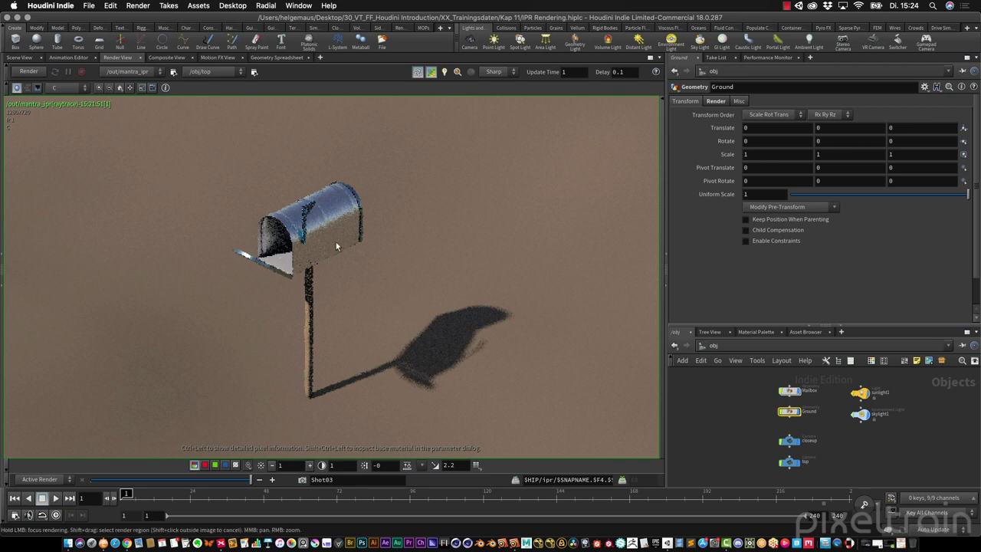
click(205, 465)
click(214, 465)
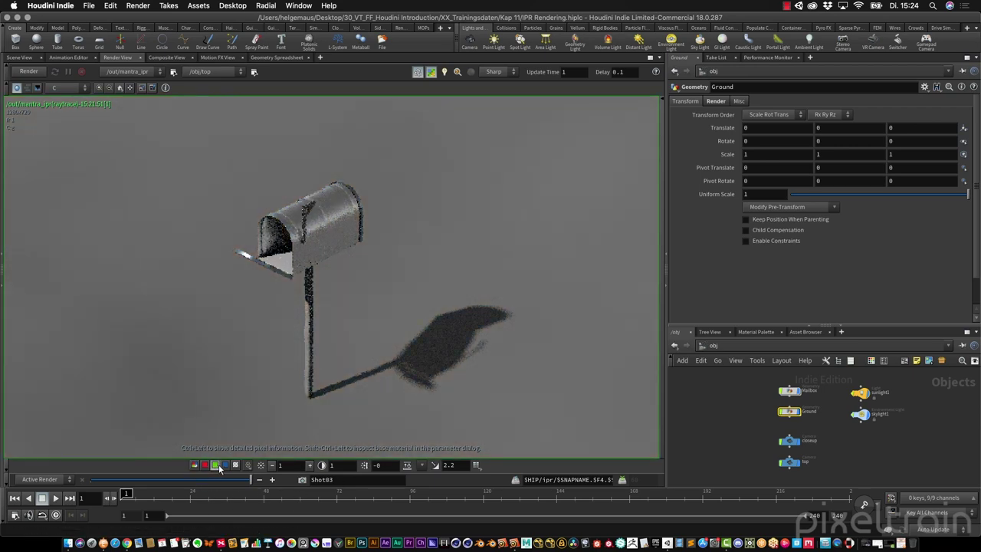
click(225, 465)
click(215, 466)
click(204, 465)
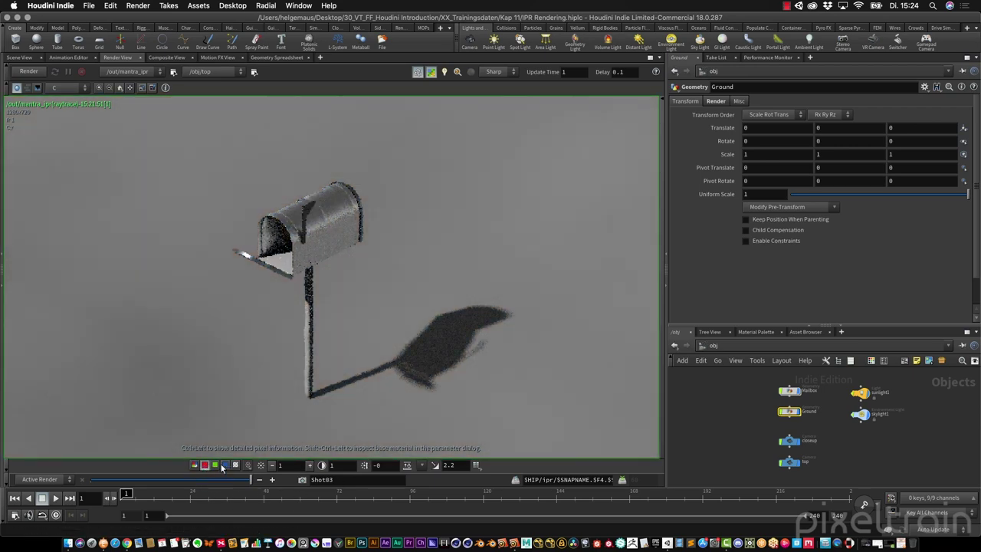
click(224, 465)
click(235, 465)
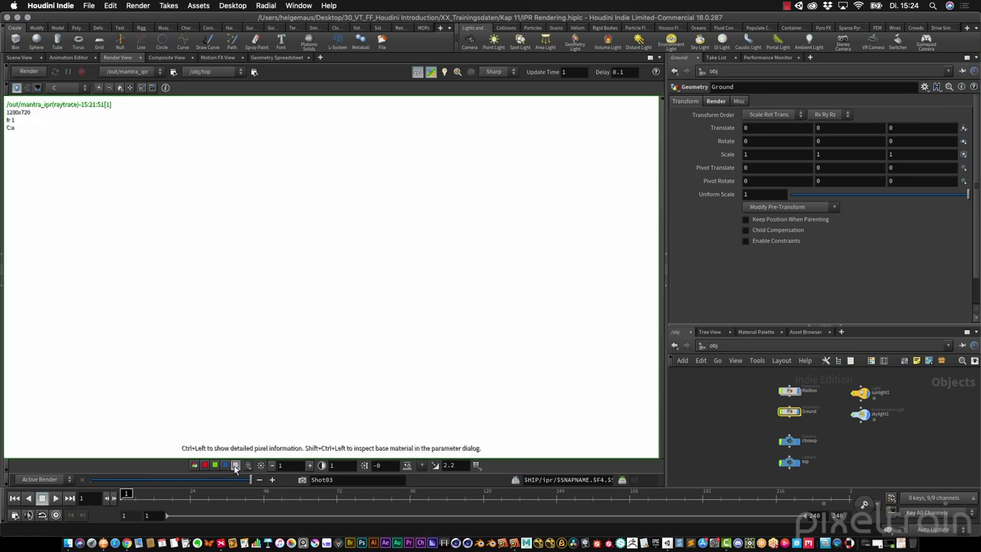
click(194, 465)
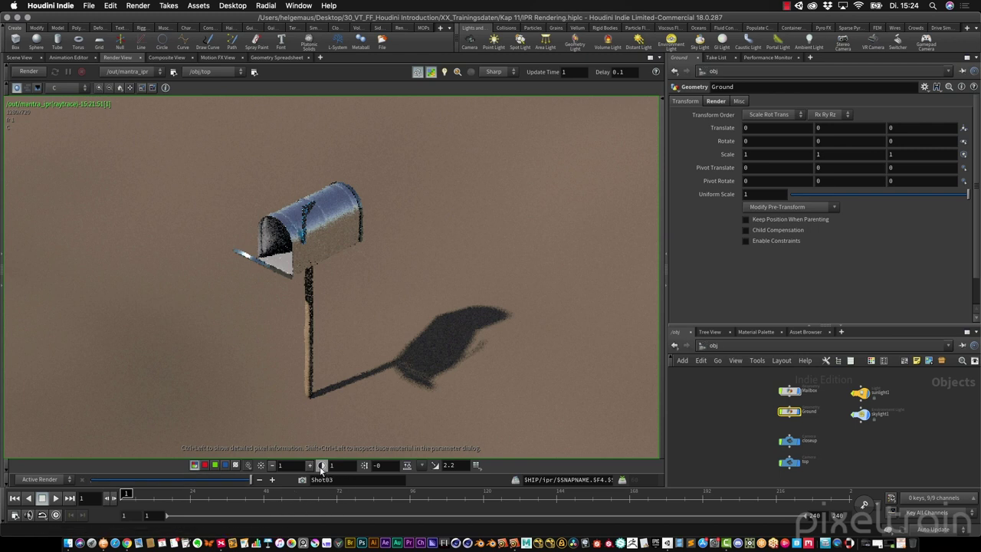
- Try a display brightness of 0.11985 on the render and reset the brightness to 1
click(407, 465)
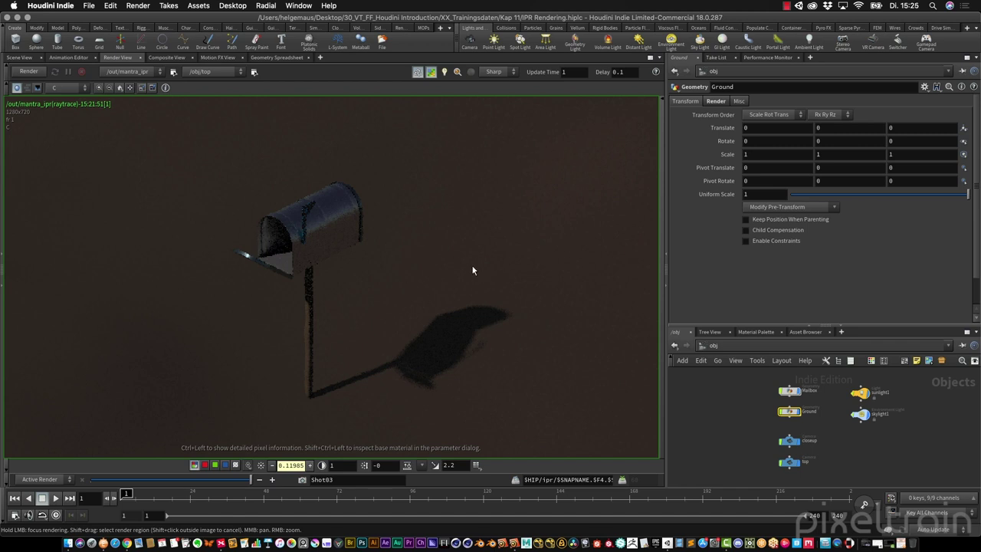
click(262, 468)
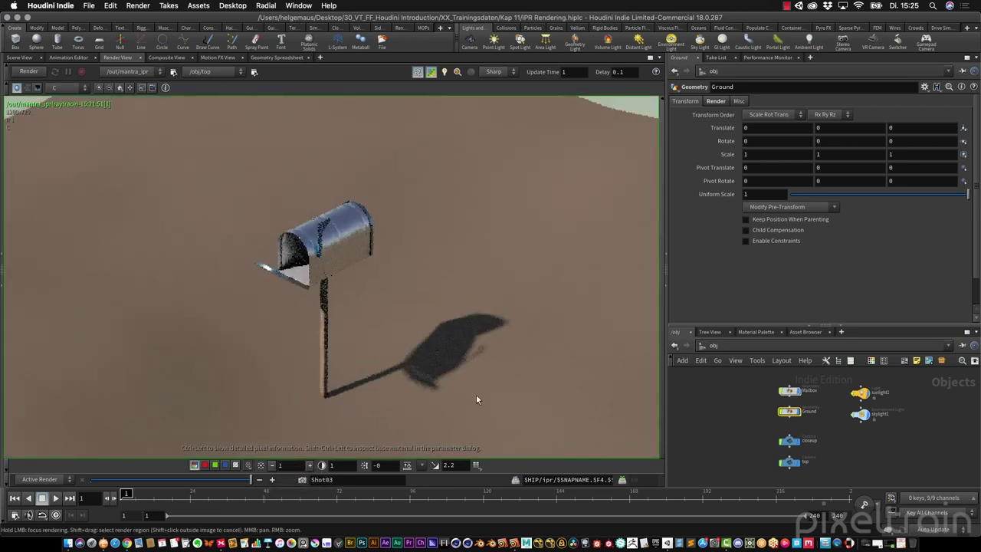